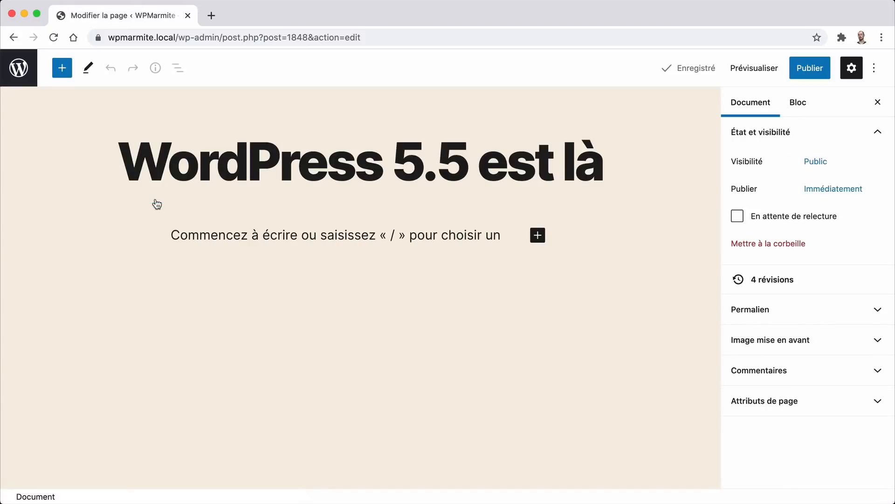
left_click(318, 158)
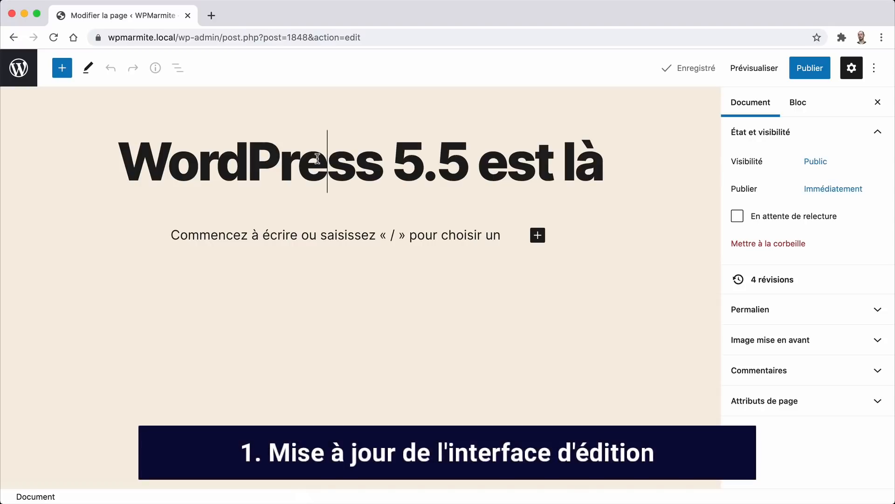
left_click(539, 236)
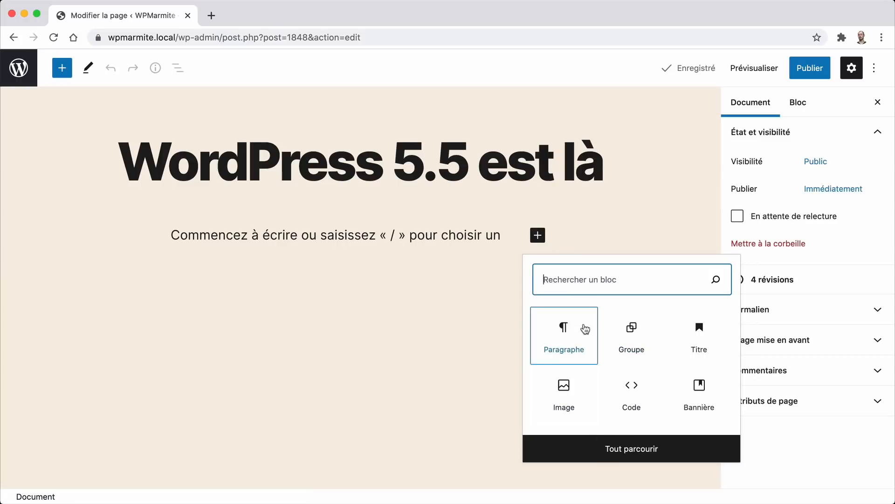
left_click(658, 87)
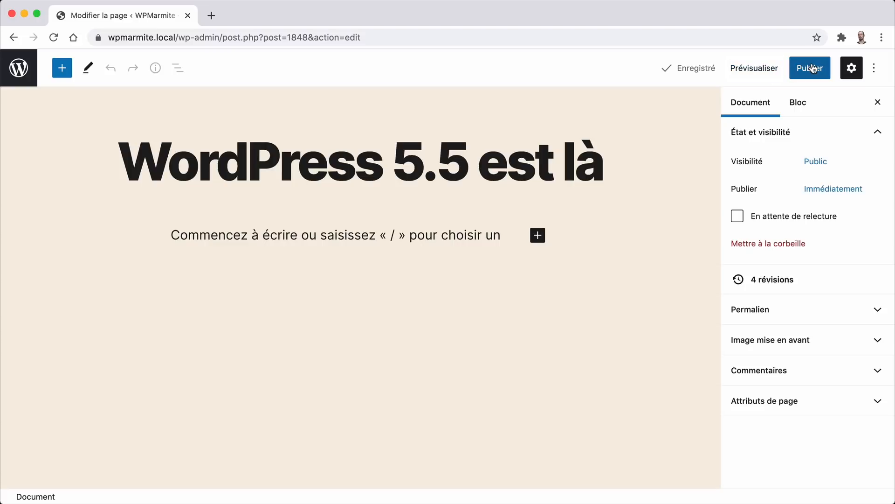
- Turn the editor's full-screen mode off and back on
left_click(874, 69)
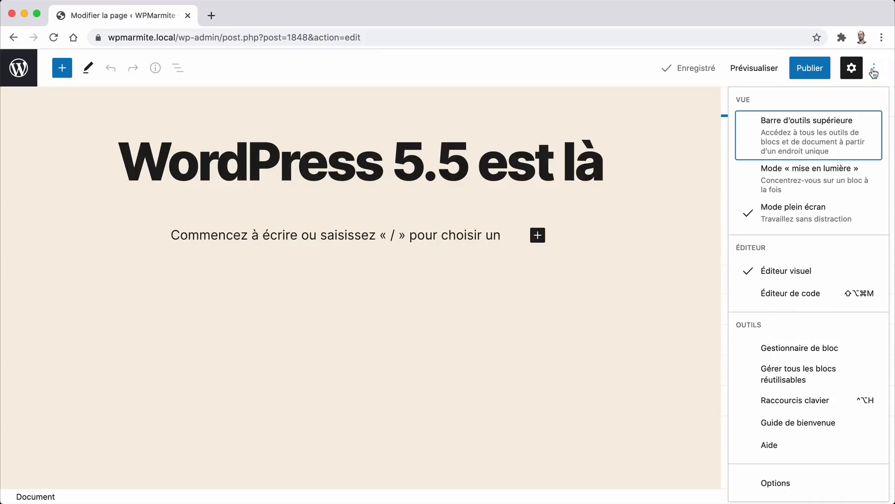
left_click(788, 222)
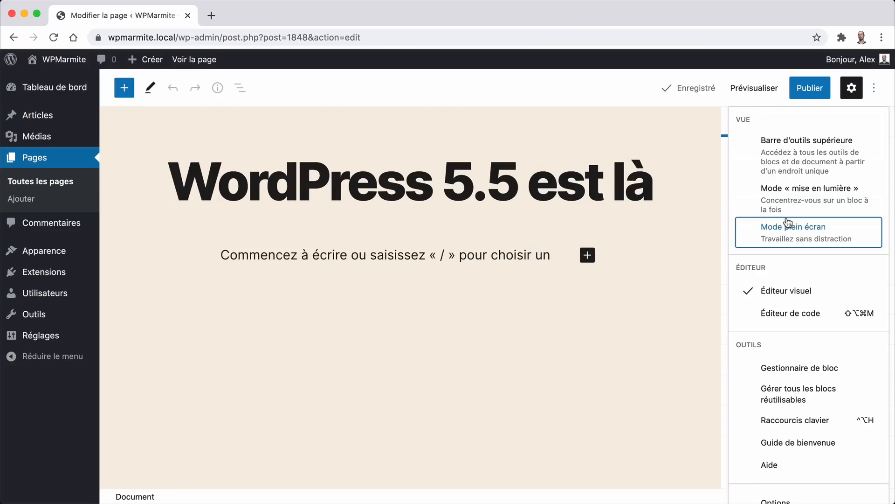
left_click(754, 226)
left_click(662, 240)
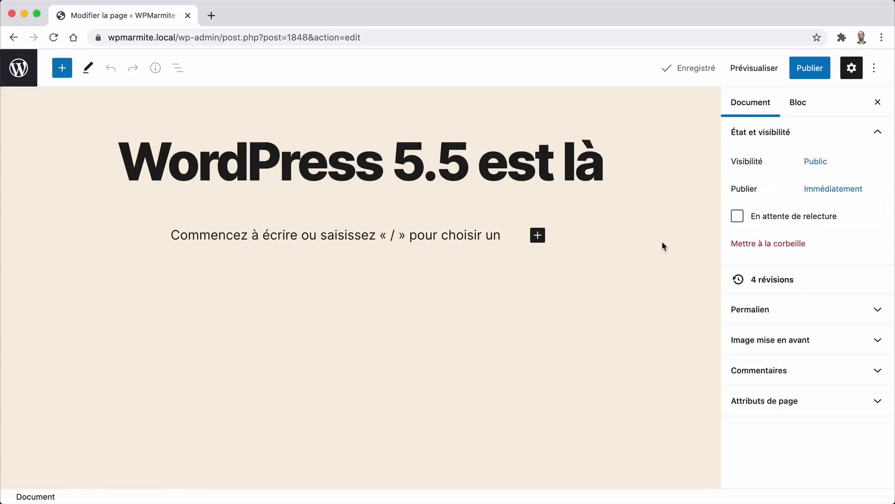
- Write a paragraph reading "ldkfjqskldjqs" under the page title and start a new empty paragraph below it
left_click(408, 239)
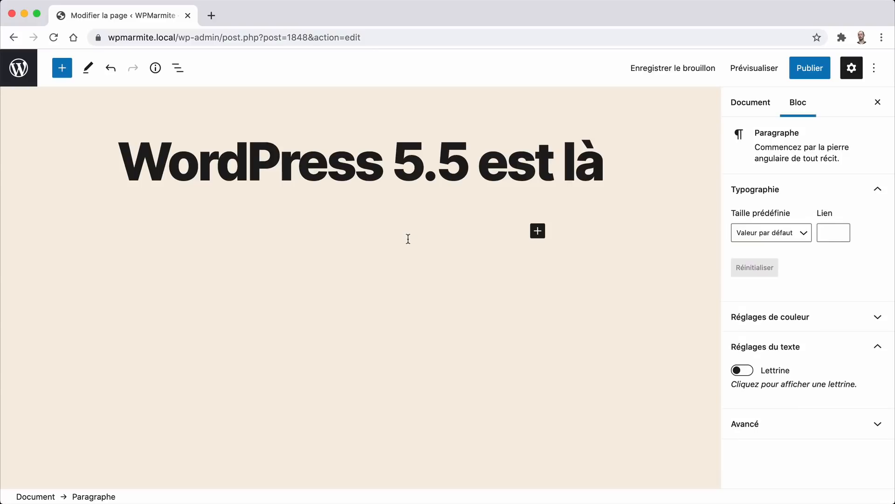
type("ldkfjqskldjqs")
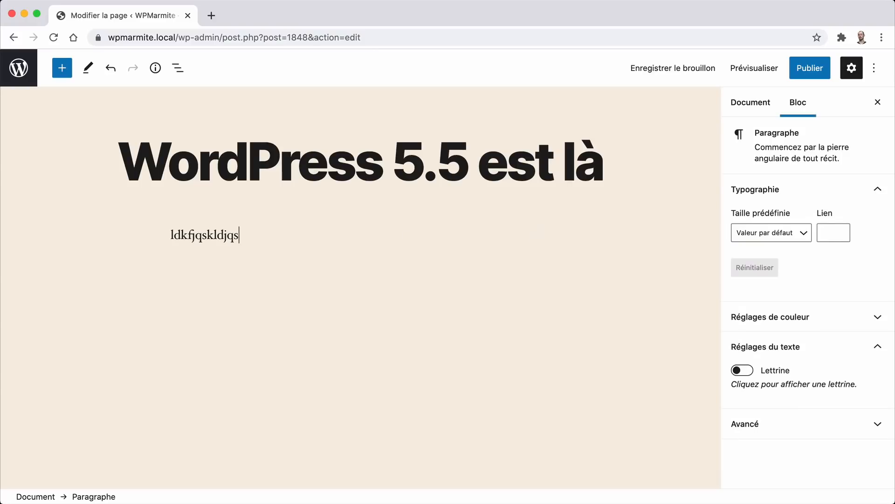
key("Return")
- Insert a Code block from the full block library below the paragraph and fill it with "hello world"
left_click(540, 274)
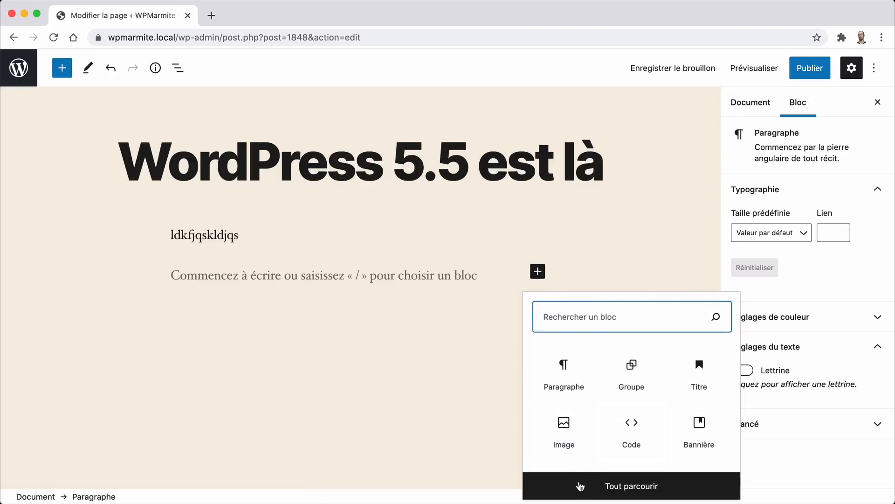
left_click(580, 486)
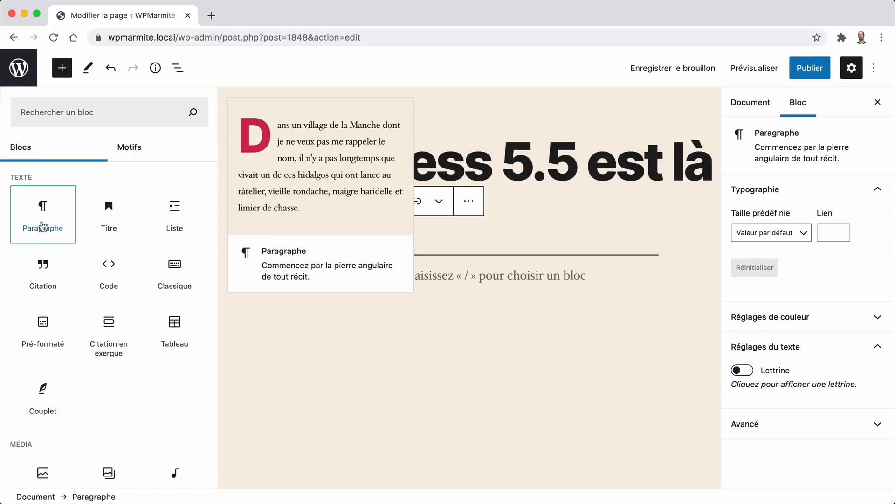
scroll(41, 220, "down", 5)
scroll(41, 220, "up", 5)
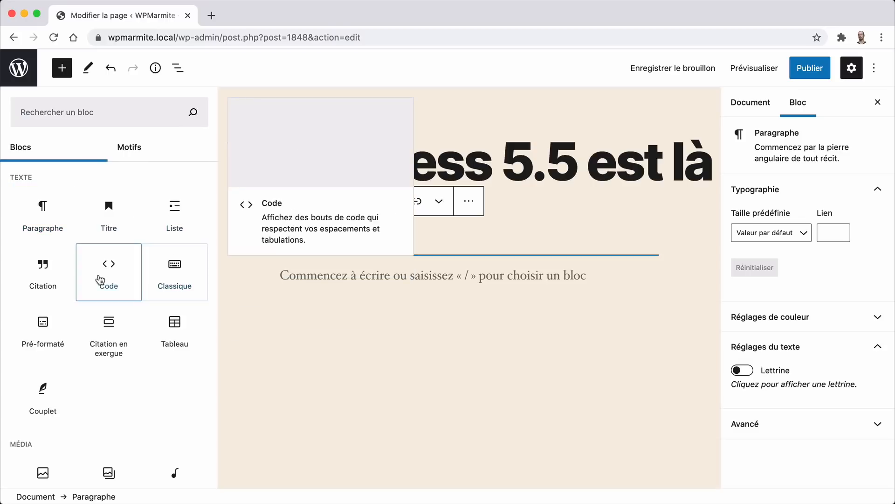
mouse_move(116, 345)
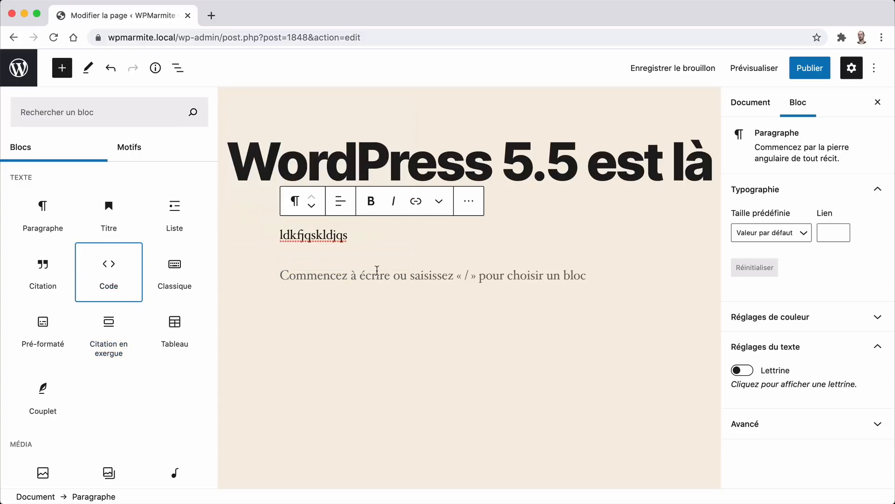
left_click(117, 284)
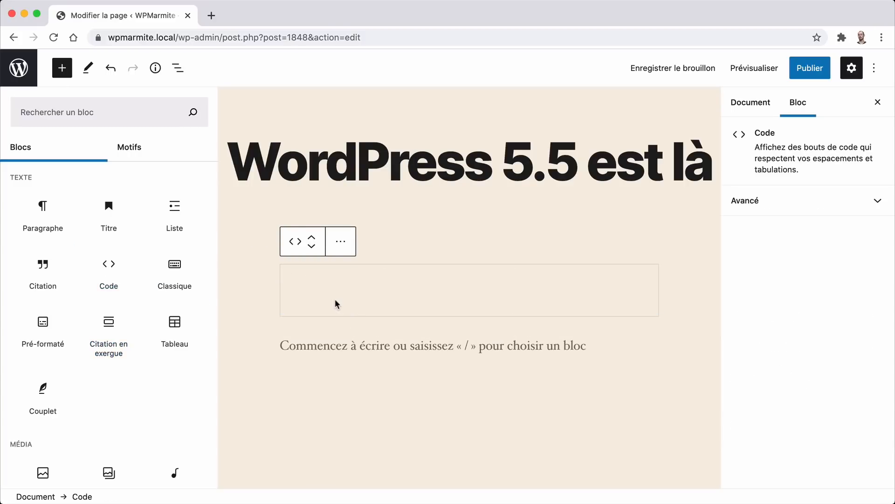
type("hello")
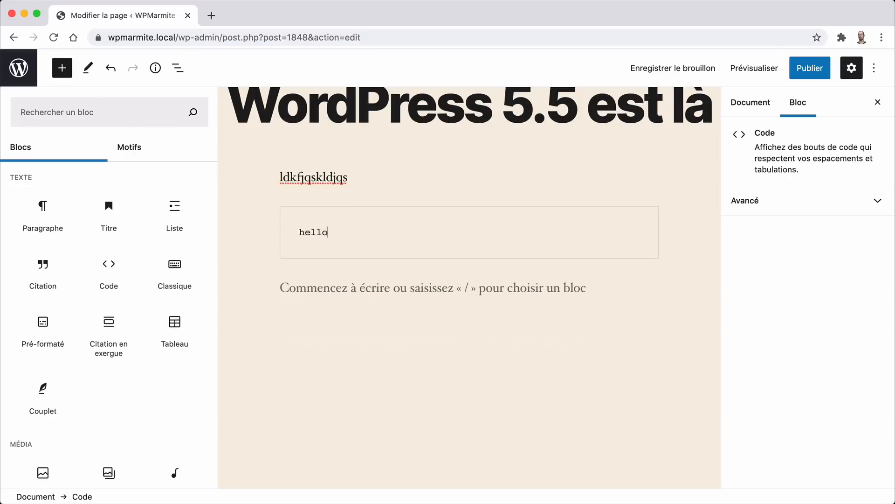
type(" world")
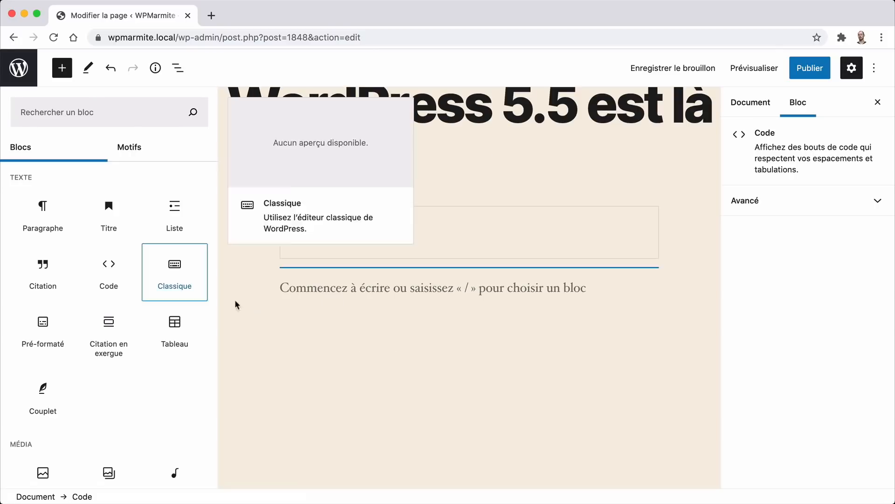
- Browse the block library's categories, from media and layout blocks through widgets to embedded content
scroll(126, 281, "down", 10)
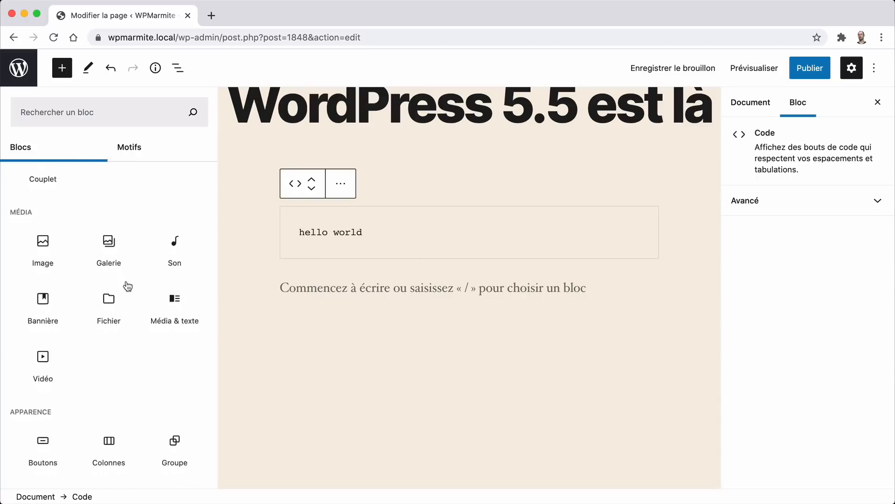
scroll(127, 286, "up", 4)
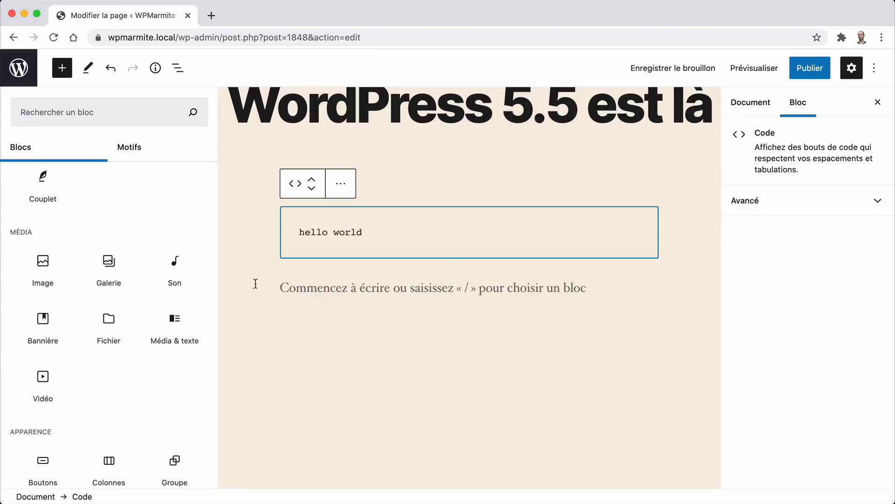
scroll(168, 280, "down", 5)
scroll(167, 280, "down", 1)
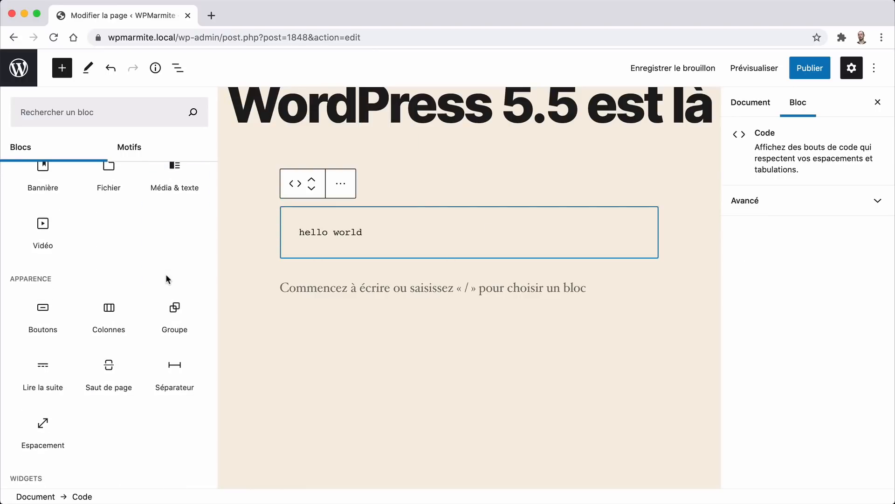
scroll(167, 279, "down", 4)
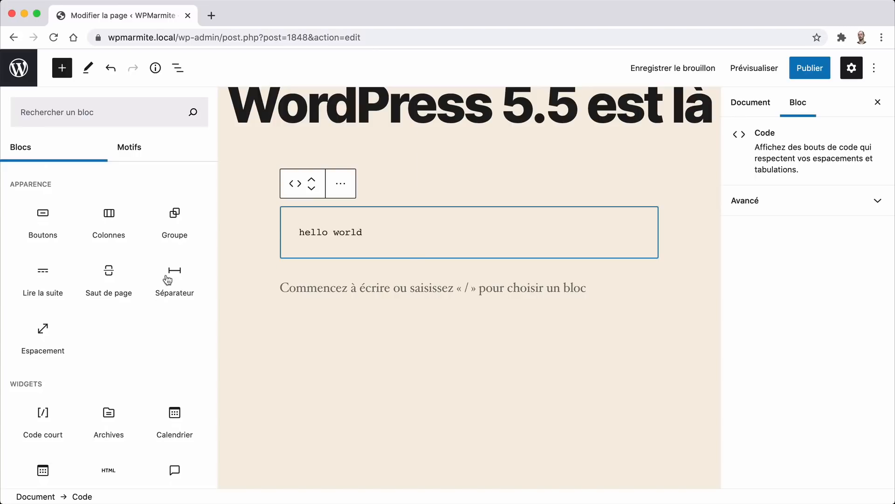
mouse_move(167, 279)
scroll(167, 279, "down", 20)
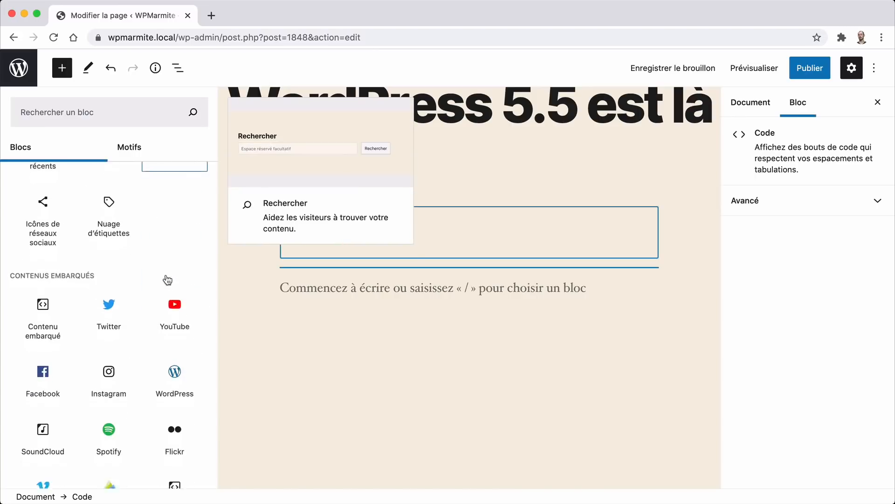
scroll(167, 278, "up", 20)
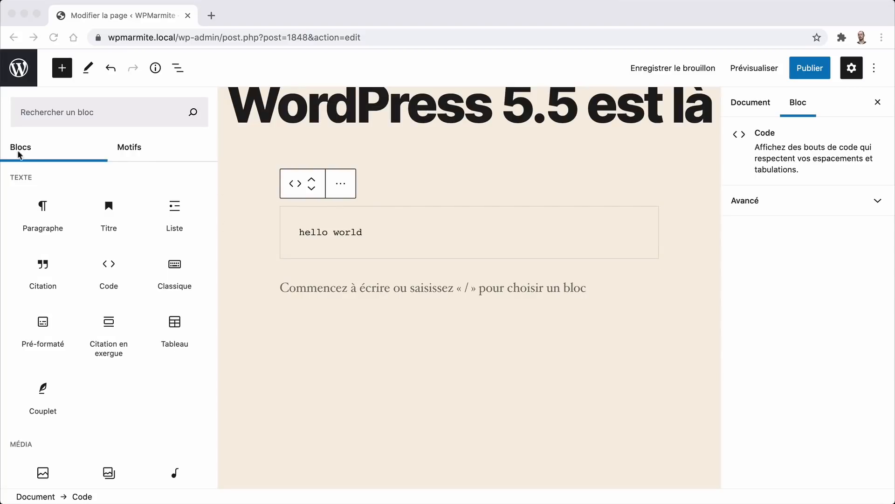
- Insert the "Deux boutons" block pattern below the code block
left_click(136, 148)
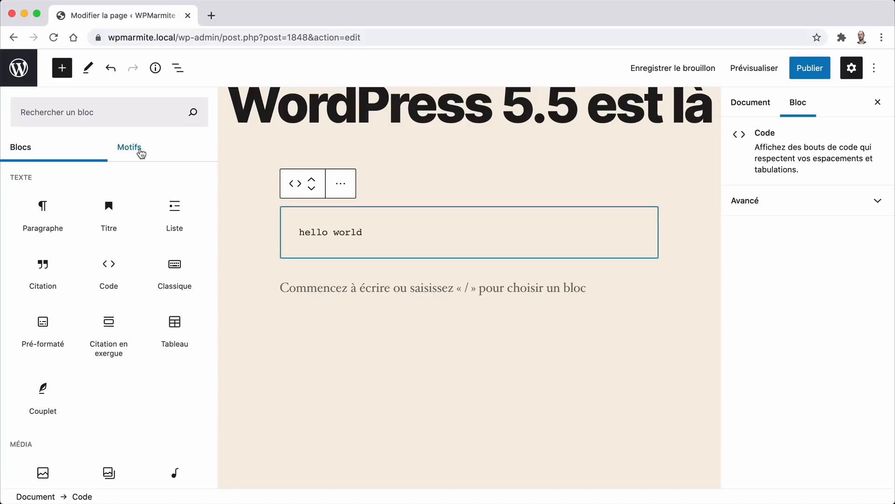
left_click(139, 149)
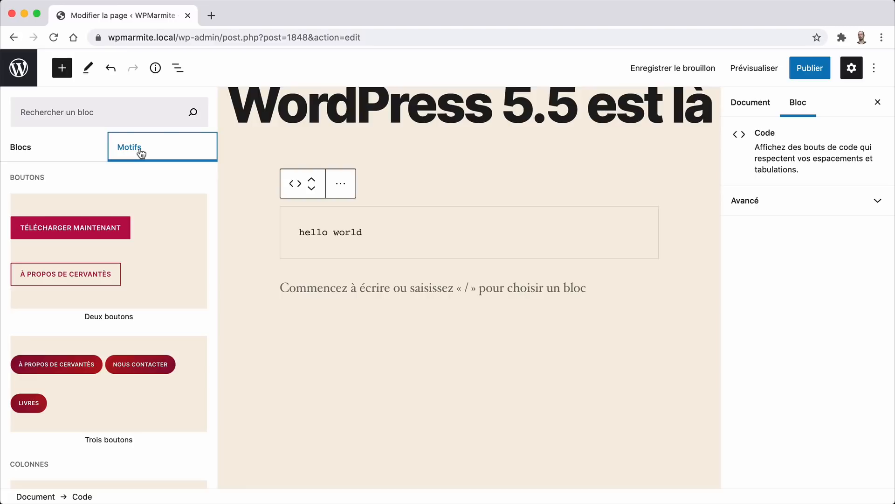
left_click(79, 253)
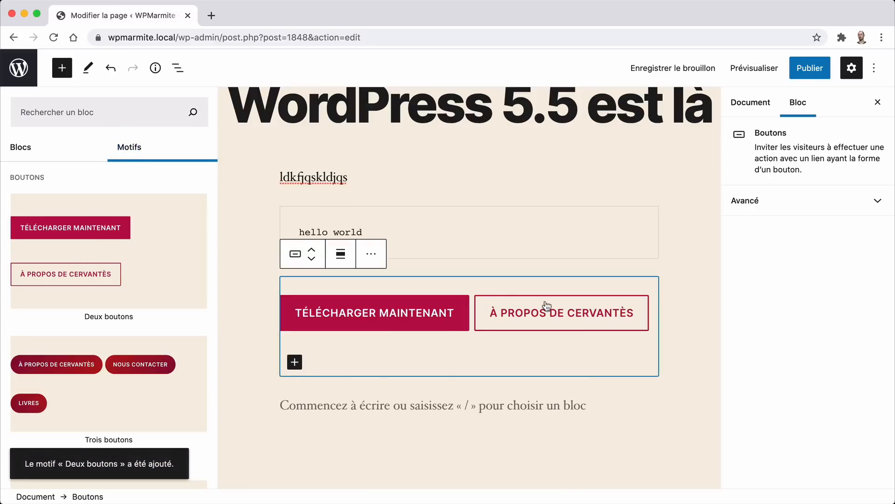
left_click(422, 302)
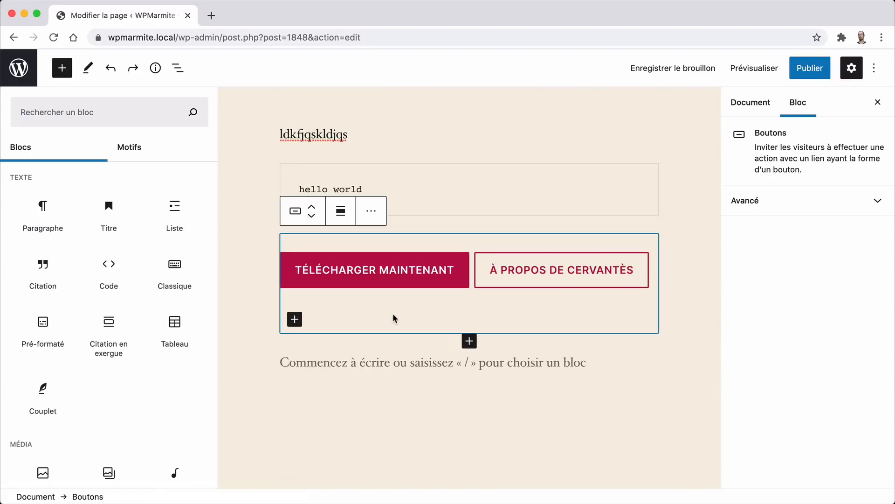
- Insert the "Deux colonnes de texte" block pattern below the buttons
left_click(118, 148)
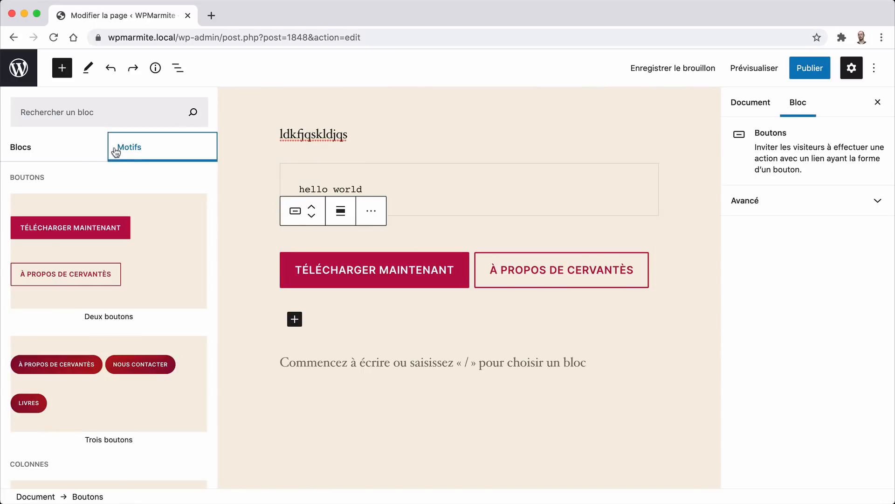
scroll(126, 233, "down", 3)
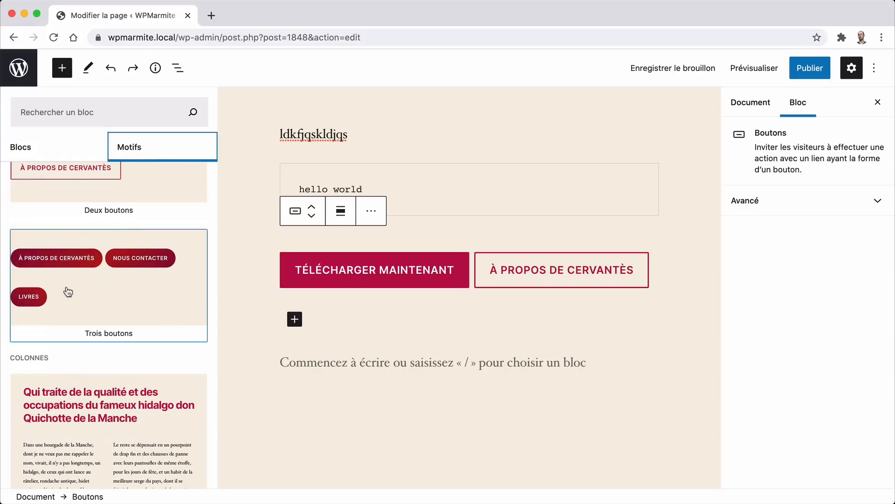
scroll(68, 292, "down", 5)
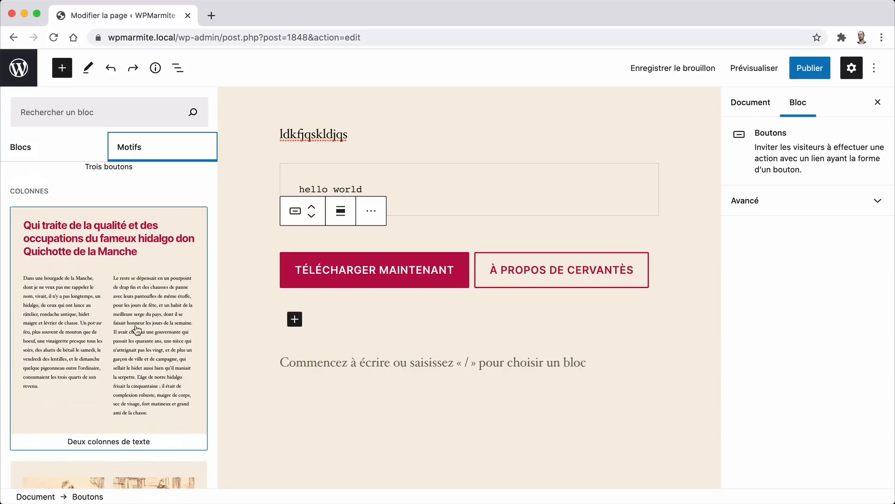
left_click(97, 241)
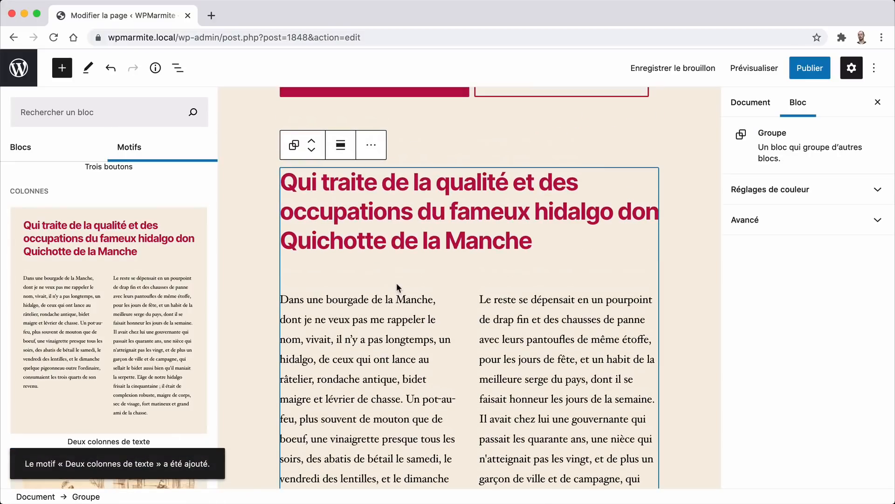
scroll(399, 286, "down", 8)
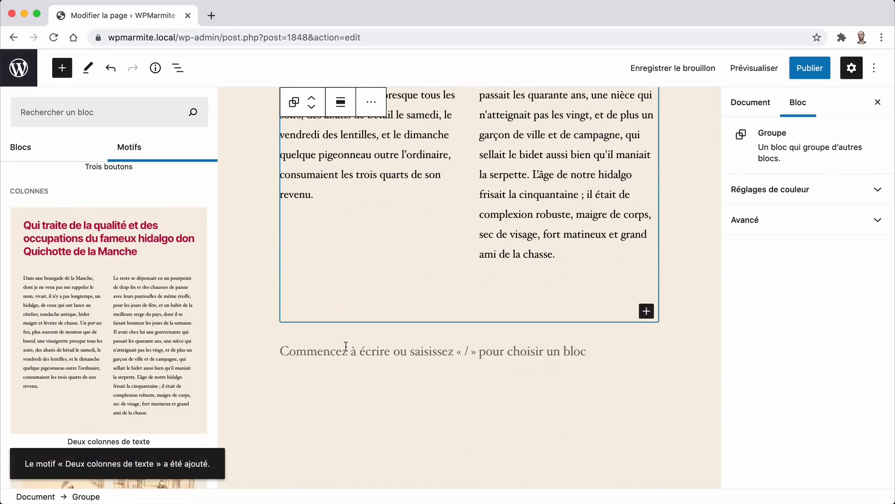
- Select the empty paragraph below the text columns and examine the remaining column, header and text patterns
left_click(345, 346)
scroll(143, 308, "down", 10)
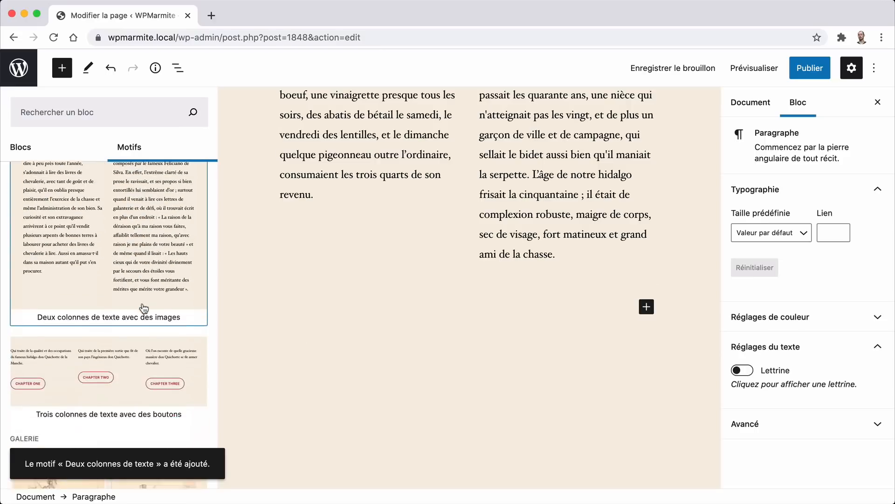
scroll(143, 308, "down", 15)
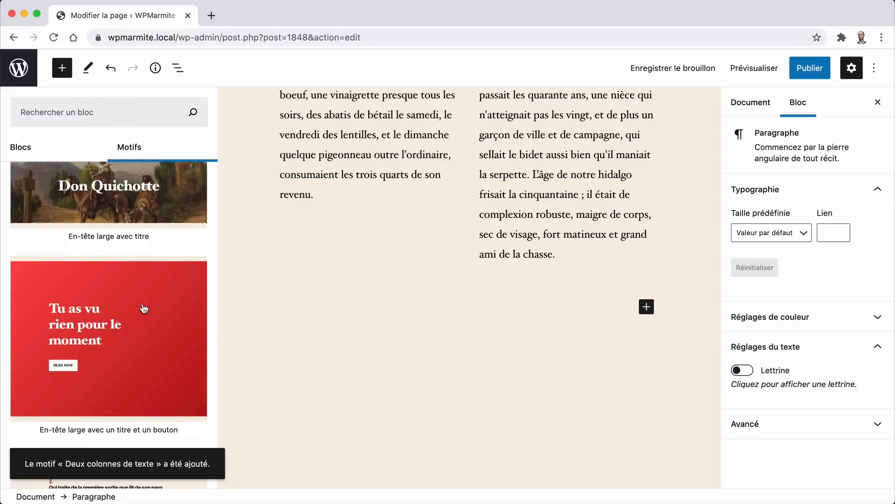
scroll(144, 308, "down", 6)
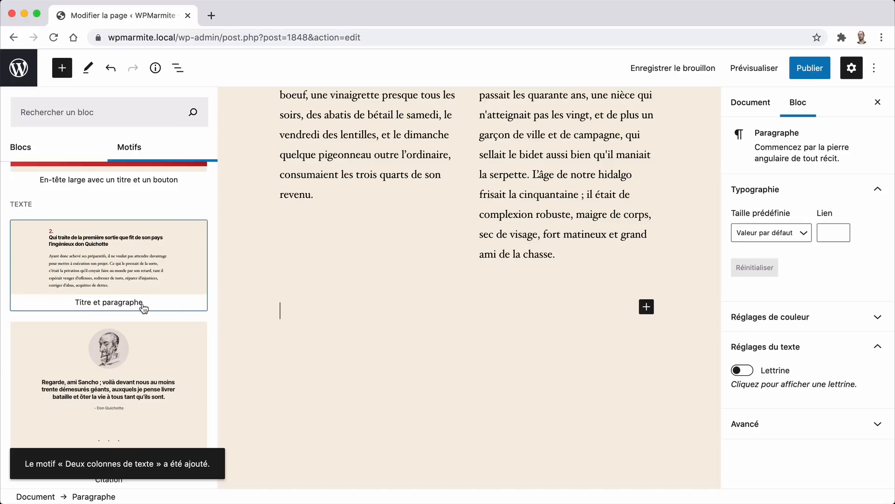
scroll(154, 317, "up", 3)
scroll(155, 317, "down", 3)
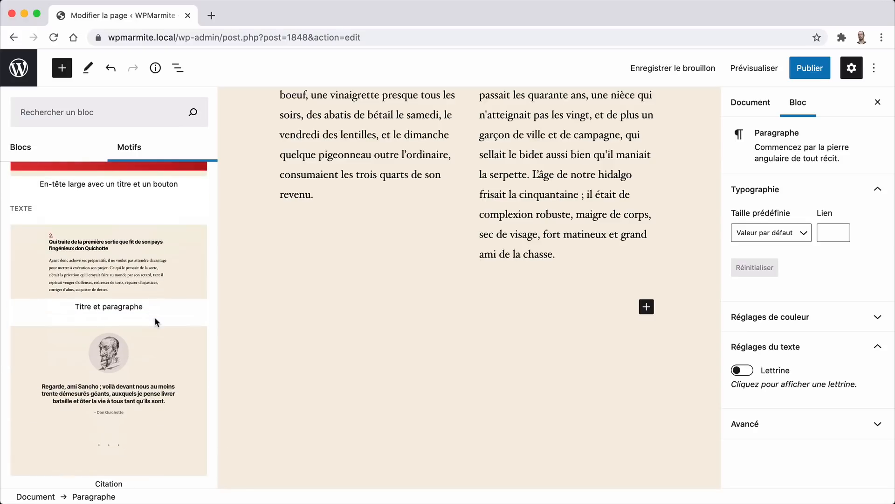
scroll(155, 317, "up", 10)
scroll(157, 323, "down", 4)
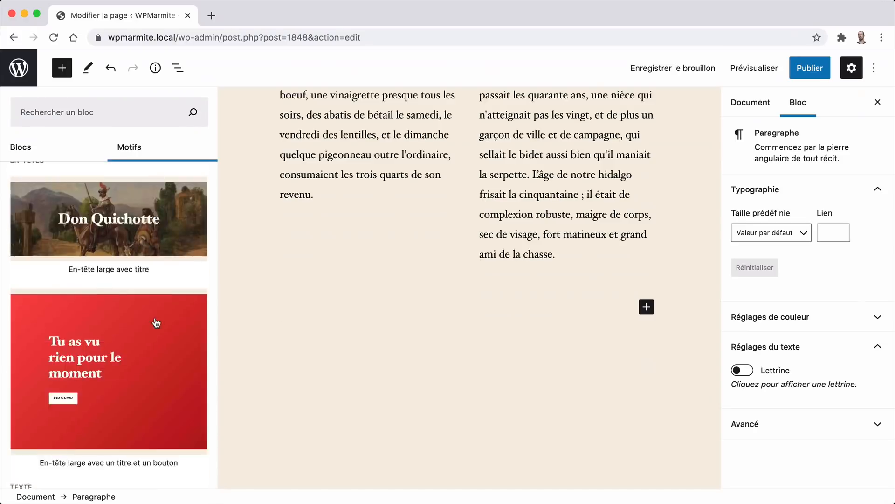
- Look over the remaining text and column patterns, and return to the list of individual blocks
scroll(156, 322, "down", 5)
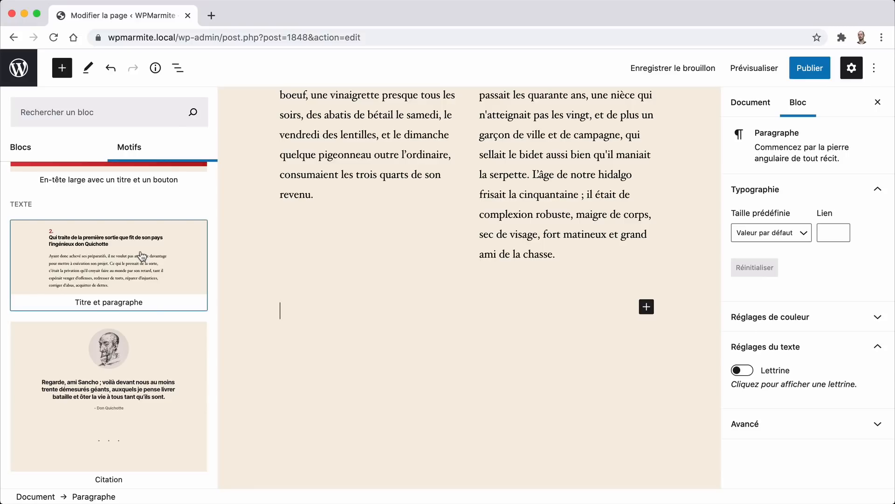
scroll(142, 256, "up", 5)
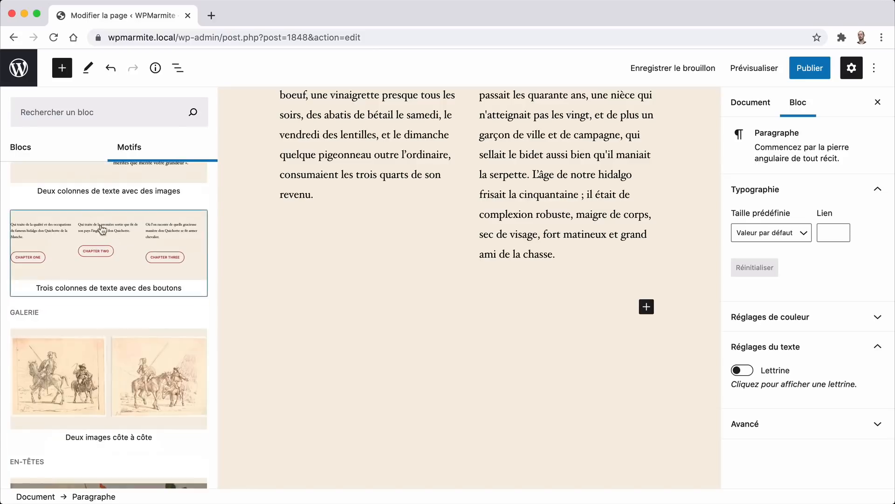
left_click(54, 149)
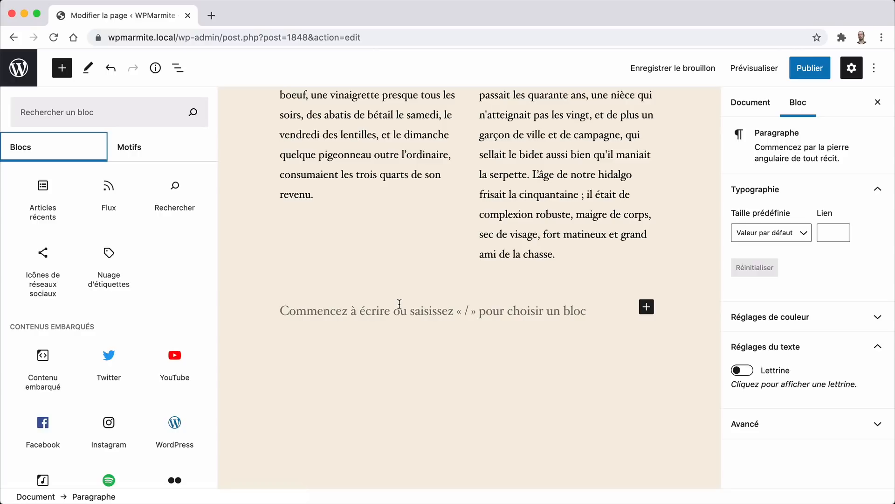
- Select the Colonnes block holding the two text columns below the large red heading
scroll(439, 343, "up", 15)
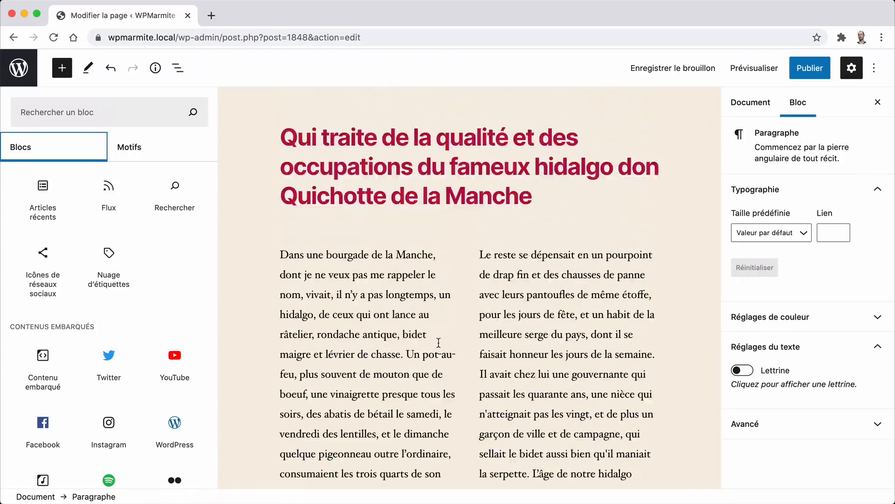
scroll(419, 345, "down", 5)
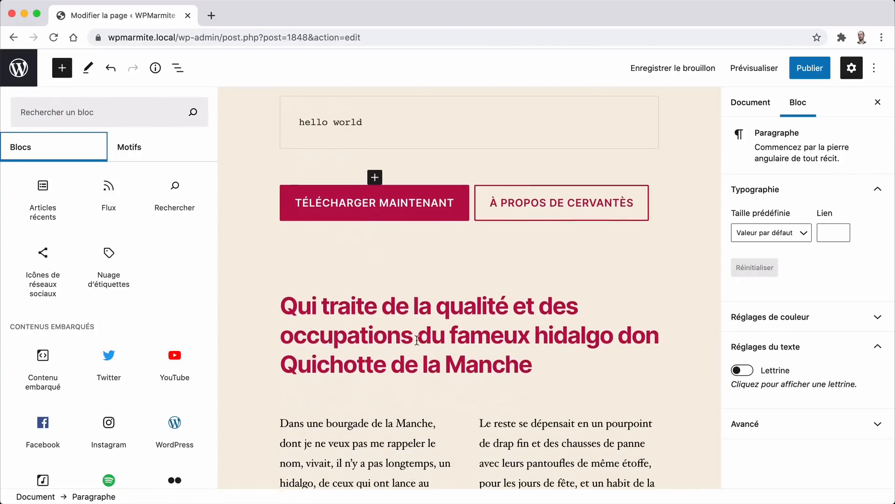
left_click(417, 344)
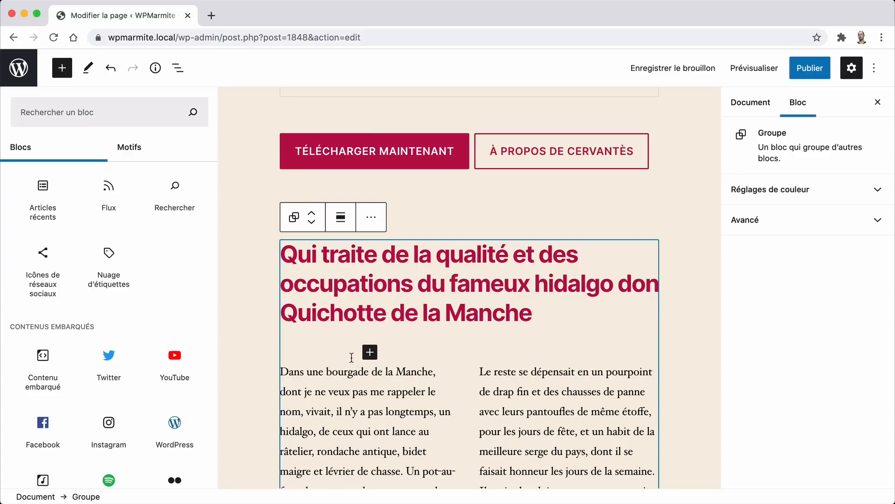
left_click(327, 395)
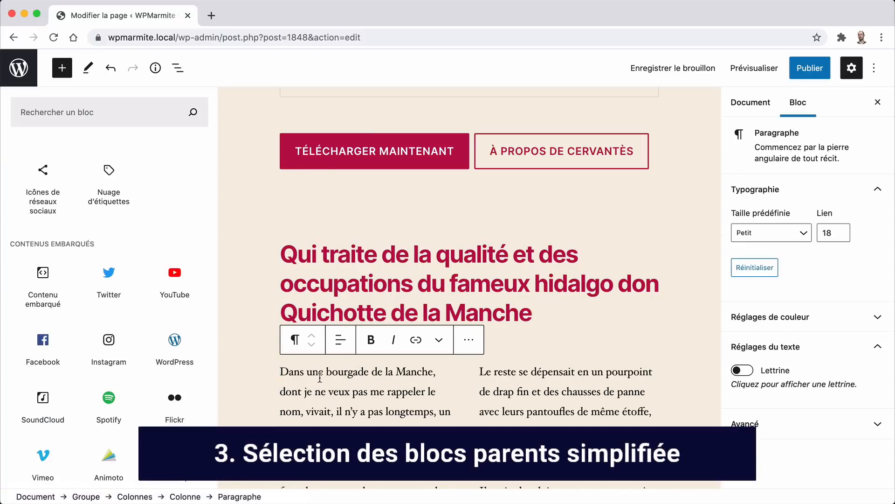
left_click(461, 362)
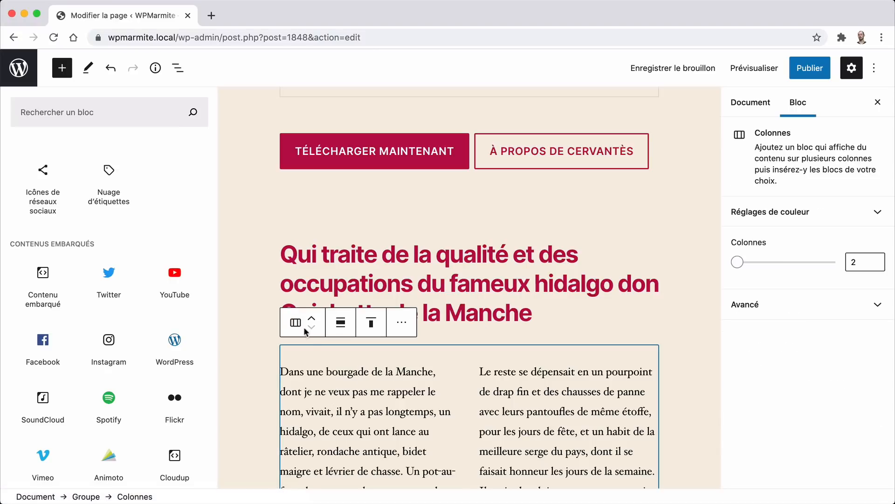
- Starting from the first column's paragraph, select its parent Colonne block and the Colonnes block enclosing it
mouse_move(301, 327)
left_click(313, 371)
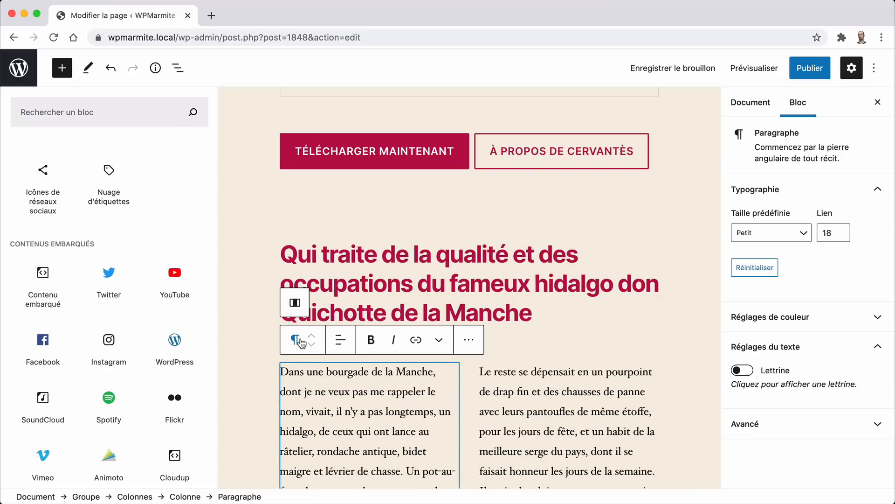
left_click(296, 303)
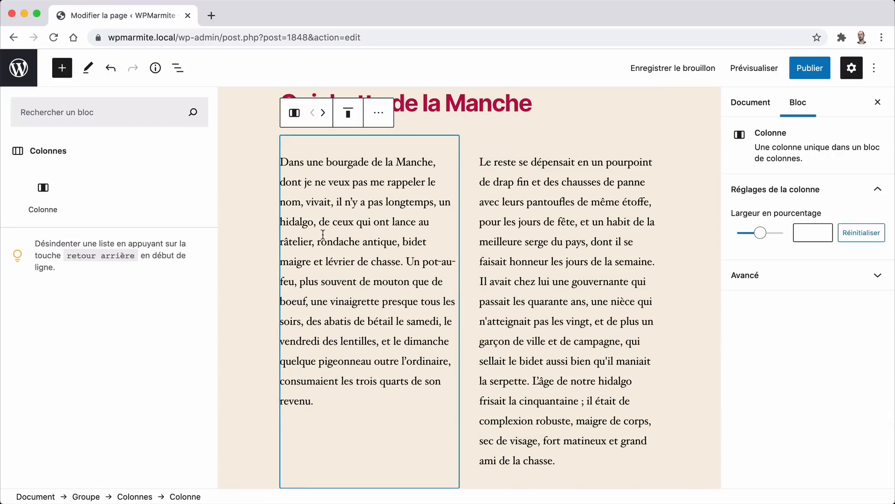
scroll(322, 234, "up", 3)
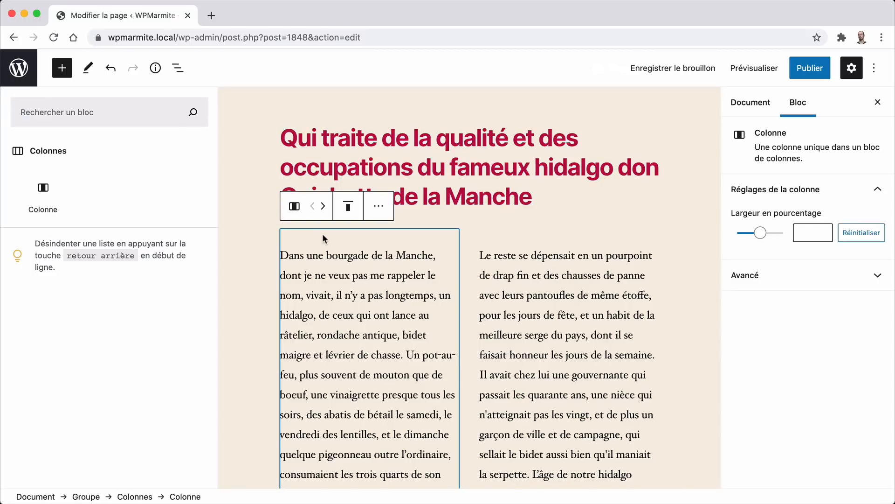
mouse_move(292, 213)
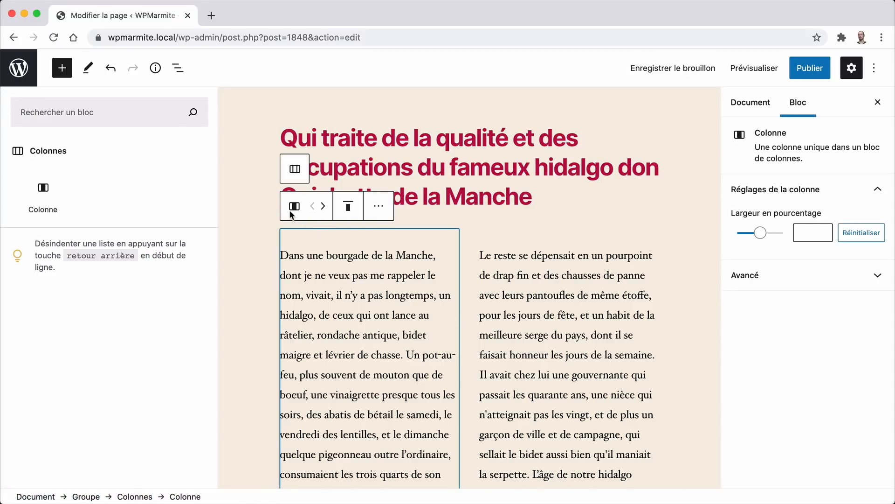
left_click(295, 172)
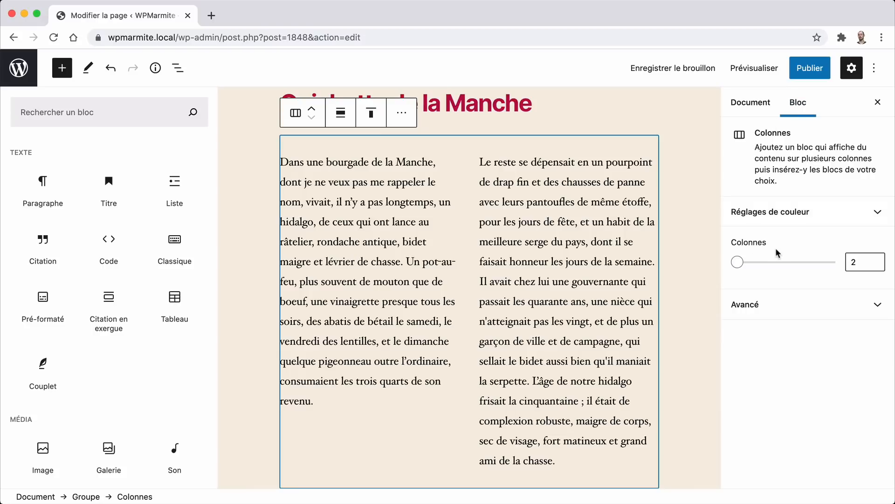
- Select the Groupe block that contains the columns and show its colour settings
scroll(296, 247, "up", 3)
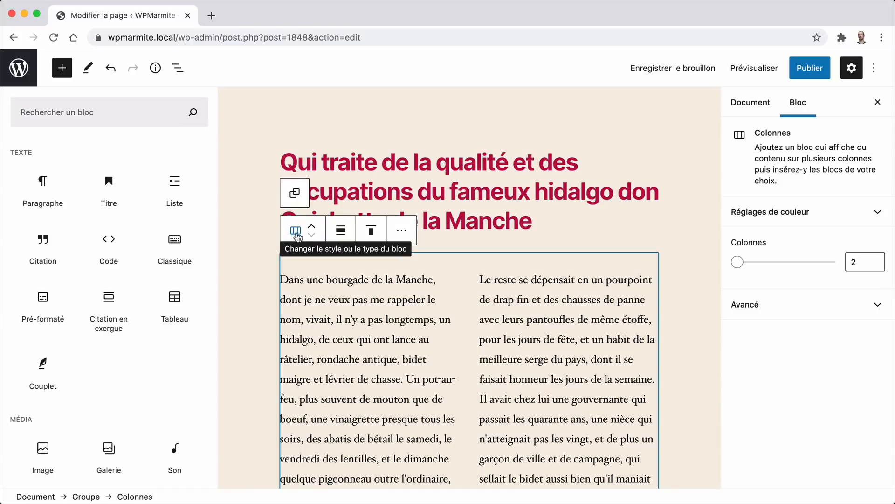
left_click(295, 196)
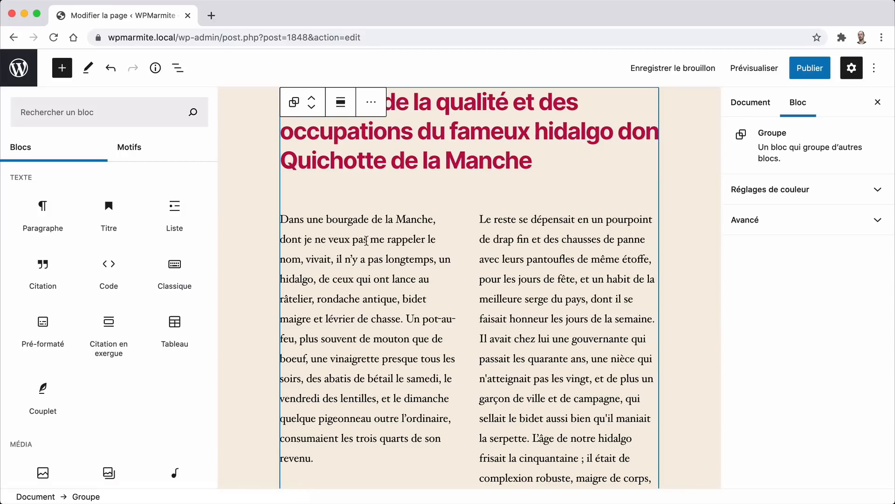
scroll(366, 240, "up", 3)
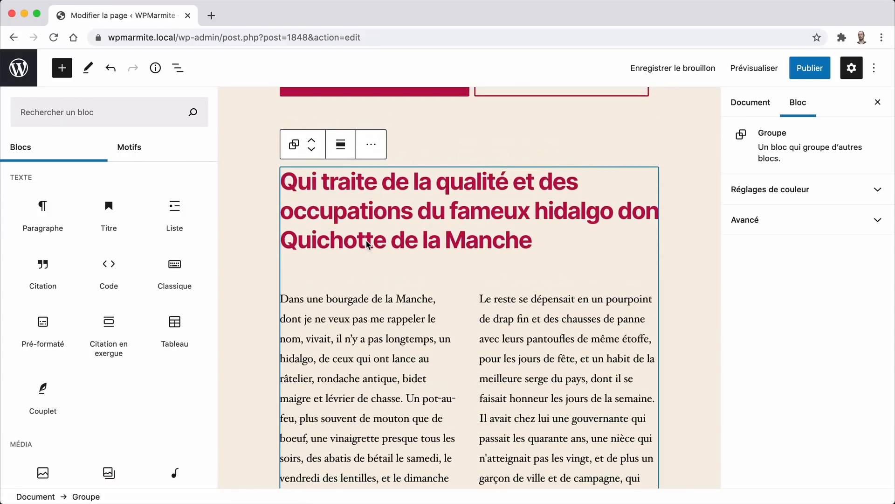
left_click(813, 196)
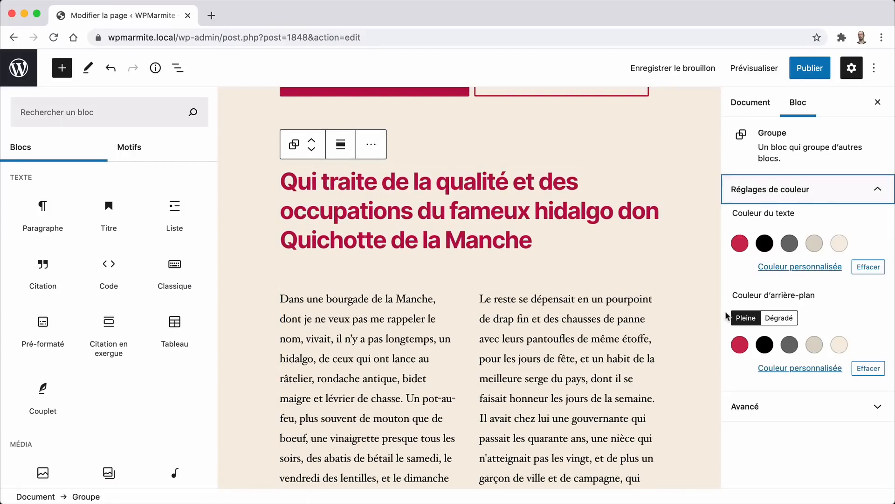
- Close and reopen the block library, search it for "toggle" and look through the installable blocks
mouse_move(385, 276)
left_click(59, 73)
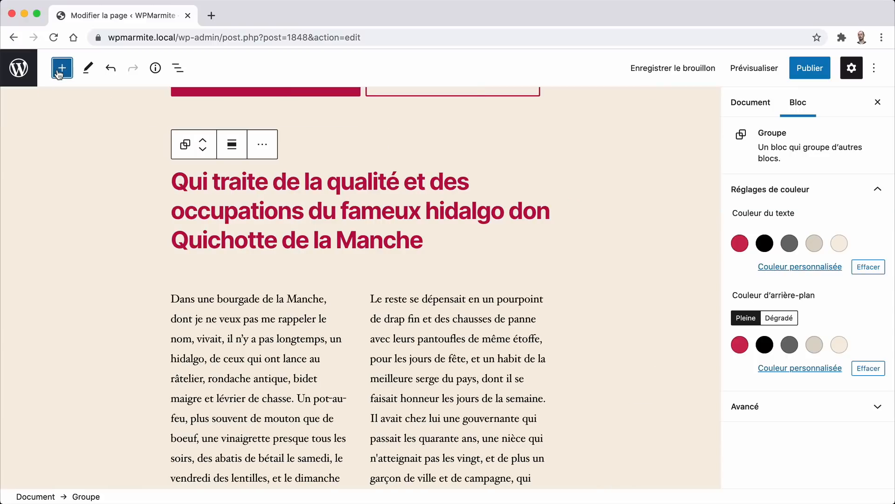
left_click(69, 75)
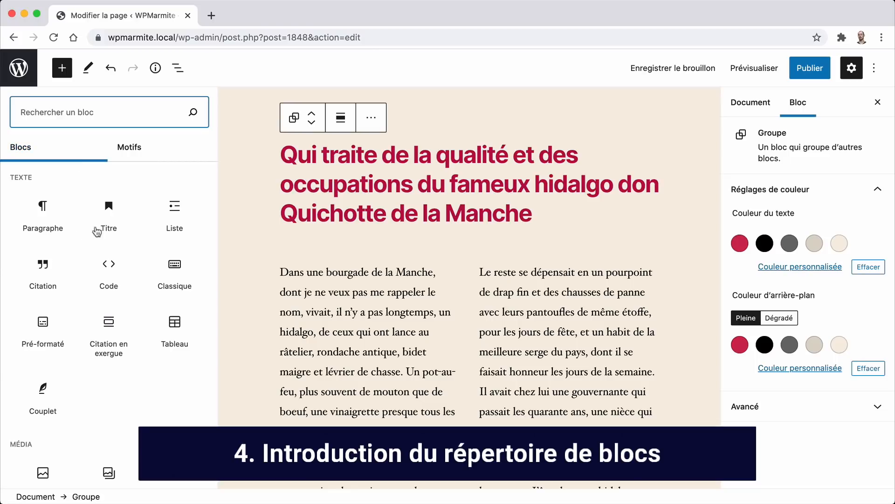
mouse_move(67, 228)
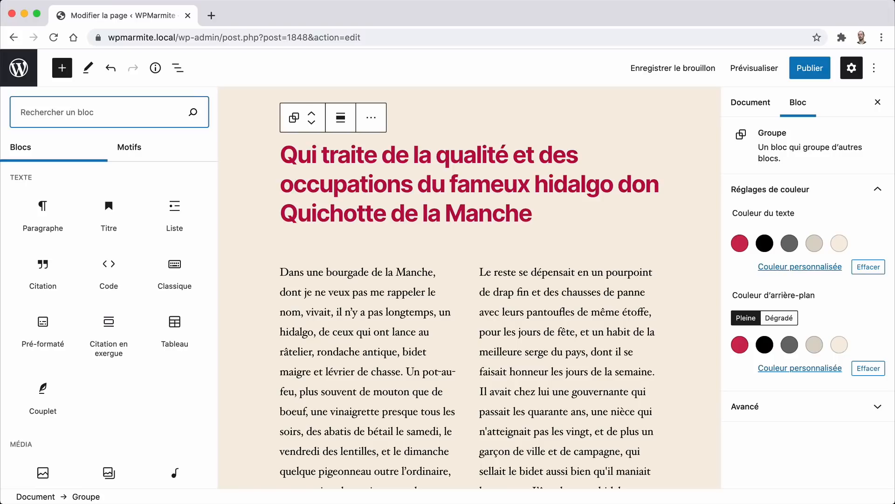
type("toggle")
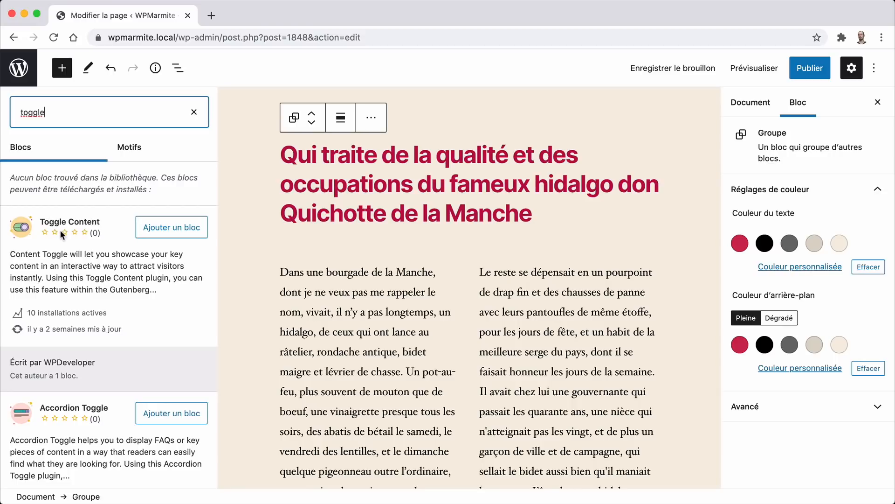
scroll(61, 233, "down", 2)
scroll(59, 230, "down", 7)
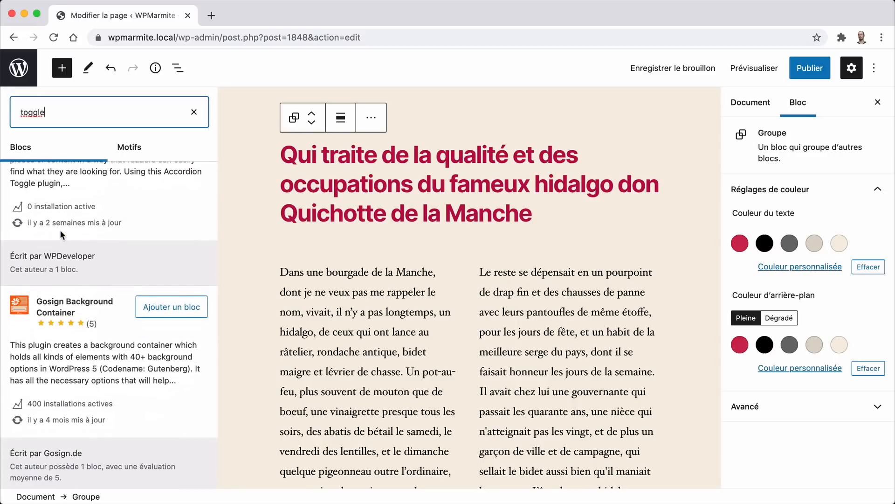
scroll(60, 230, "down", 8)
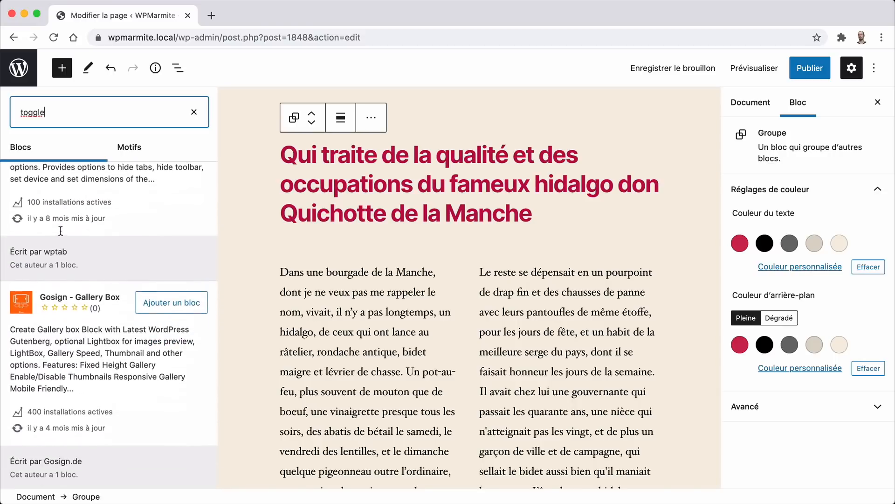
scroll(61, 230, "up", 15)
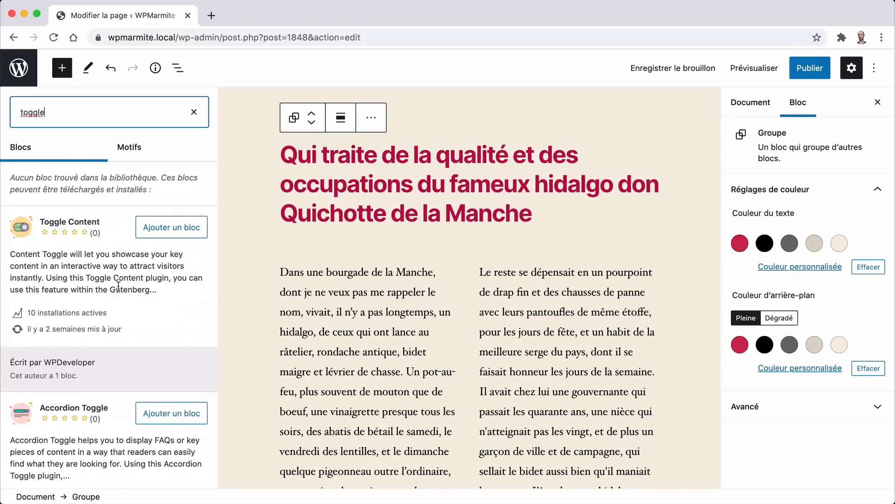
- Install the Accordion Toggle block from the directory and insert an Accordion block below the text columns
scroll(111, 325, "down", 4)
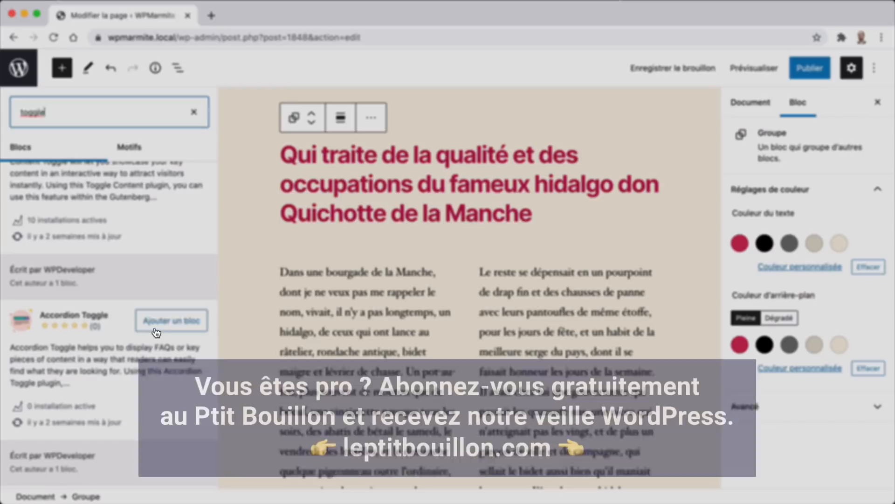
left_click(172, 321)
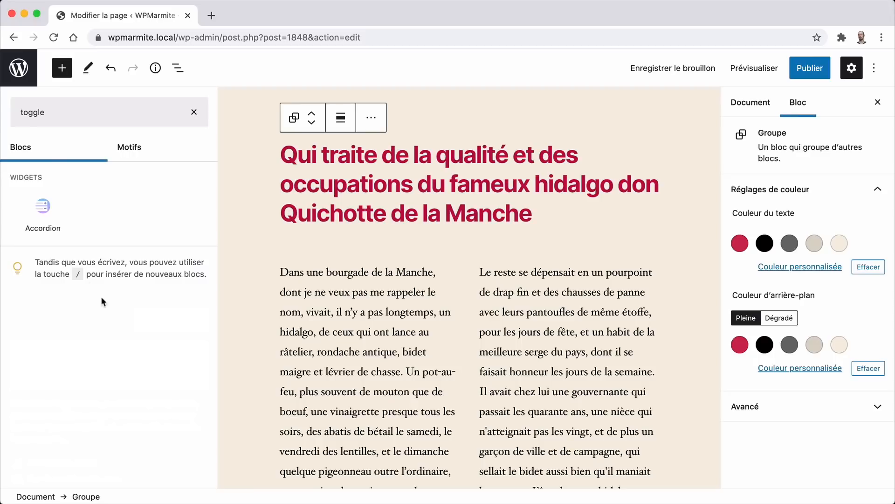
mouse_move(44, 207)
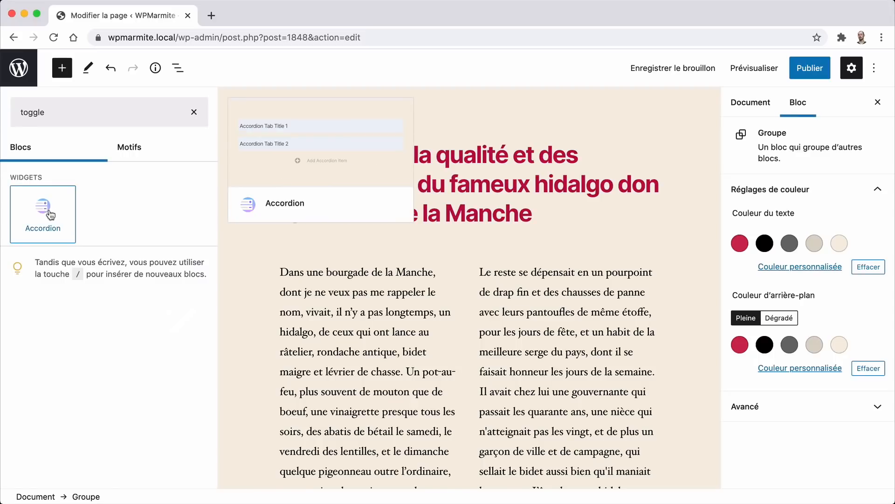
left_click(49, 212)
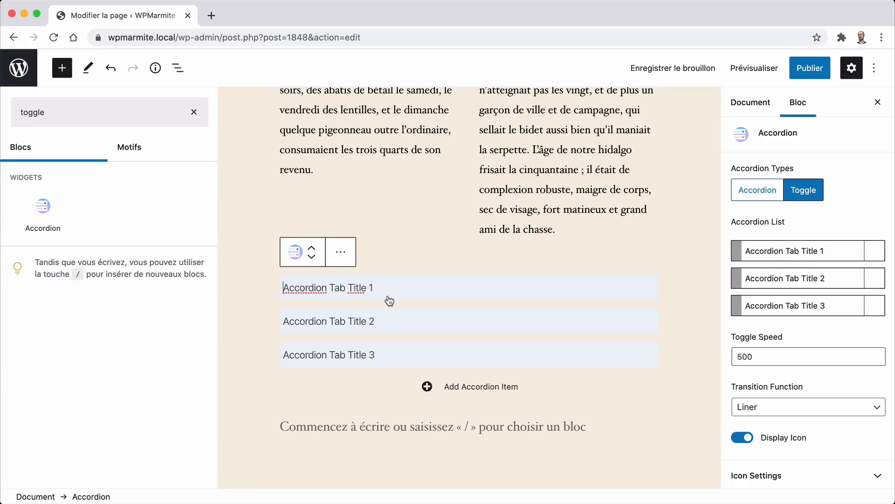
- Expand the accordion's first item, select its content text and look over the block's settings
left_click(413, 296)
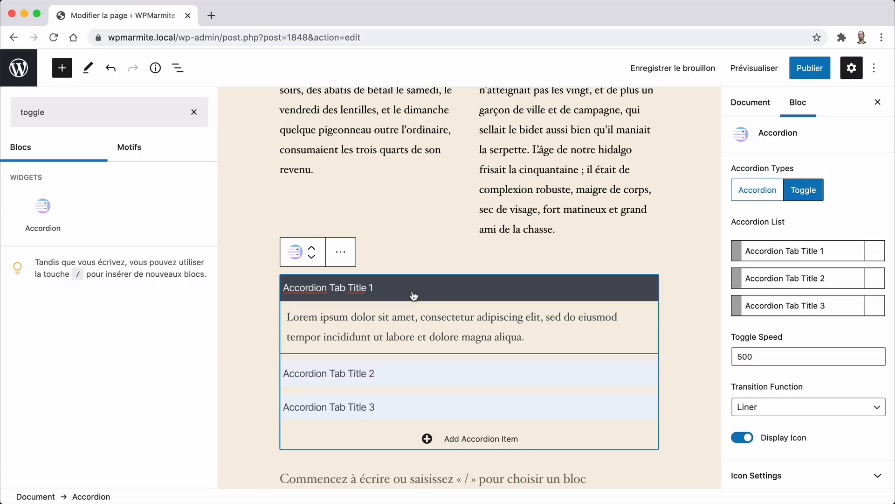
scroll(412, 295, "down", 2)
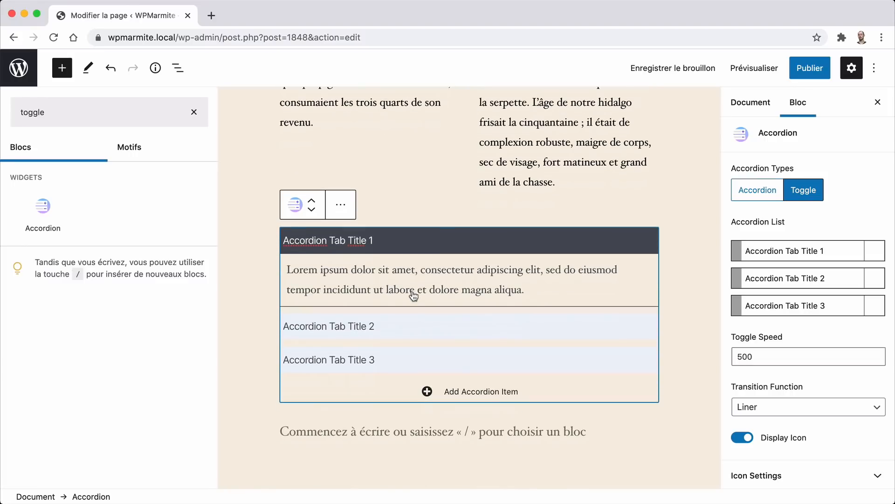
left_click(353, 273)
scroll(757, 247, "down", 5)
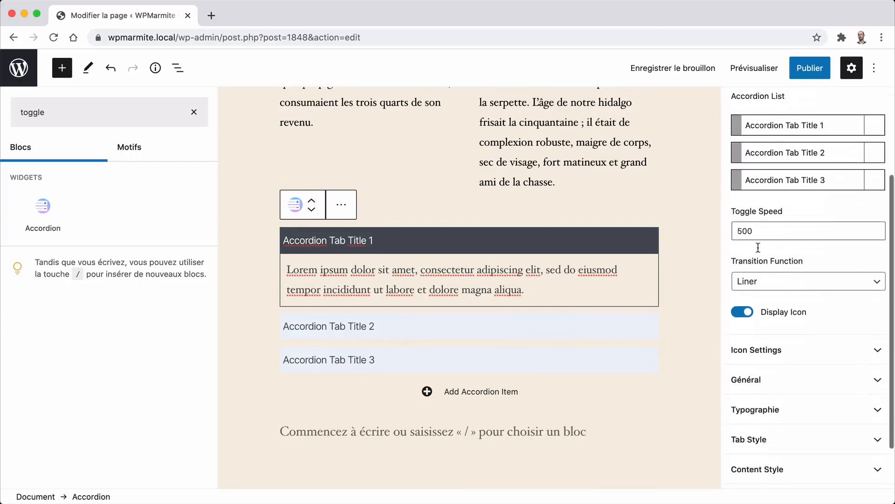
scroll(757, 246, "up", 5)
- Add and expand a fourth accordion item, and delete the fourth and third items from the accordion list
left_click(493, 394)
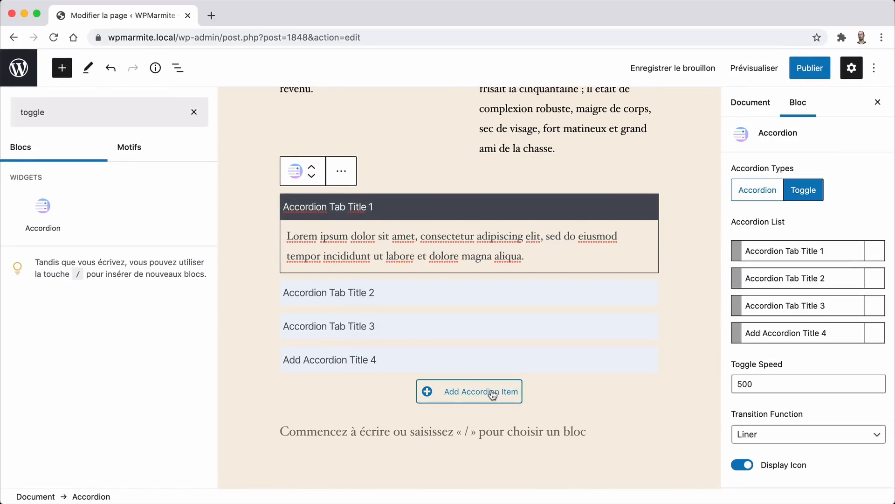
left_click(406, 362)
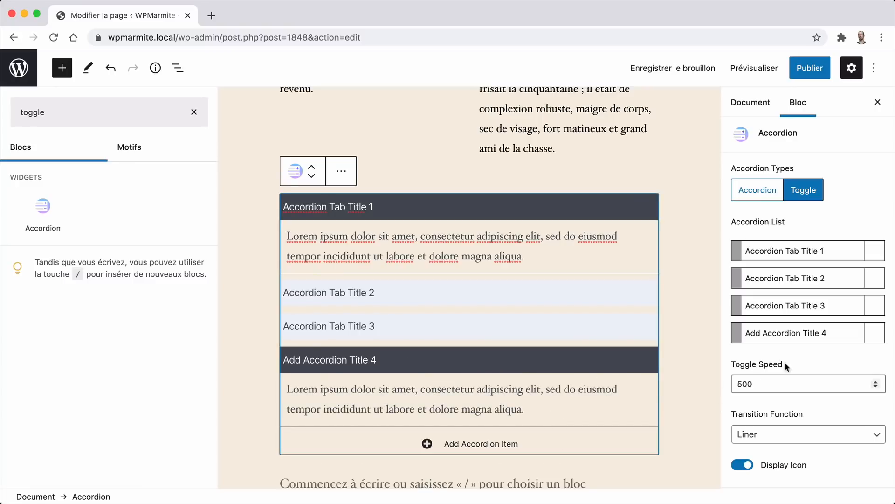
left_click(875, 333)
left_click(875, 305)
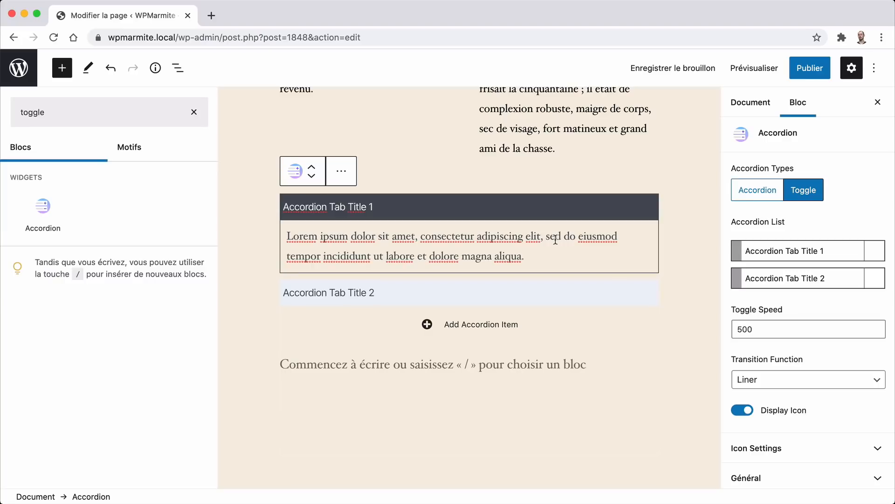
- Save the page as a draft and leave the editor for the list of pages
left_click(664, 68)
left_click(33, 75)
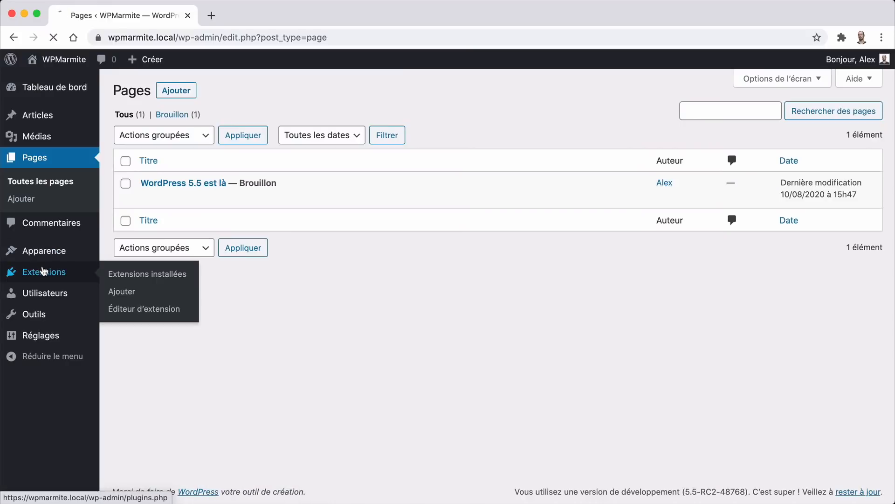
- Deactivate the Accordion Toggle plugin in the installed extensions and delete it from the site
left_click(43, 271)
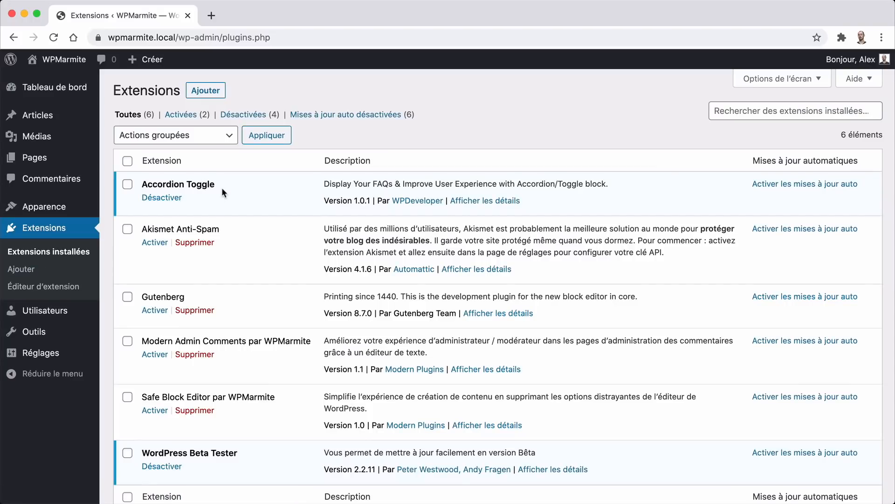
left_click(169, 198)
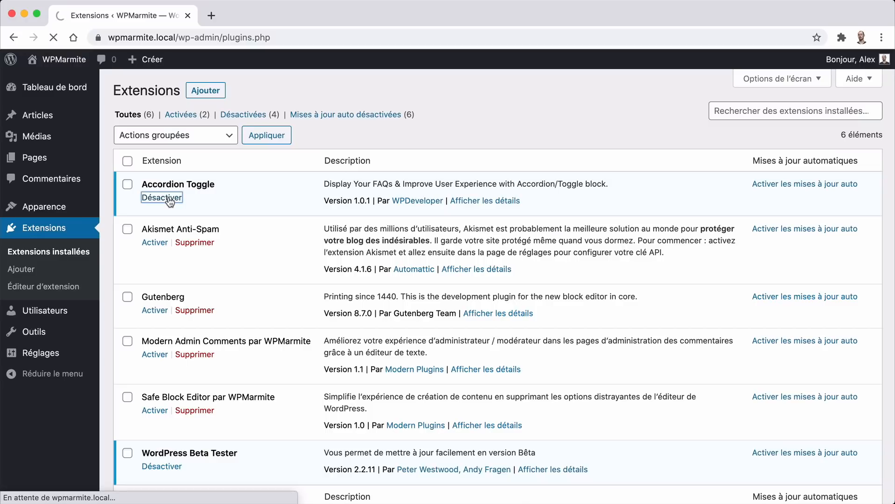
left_click(199, 235)
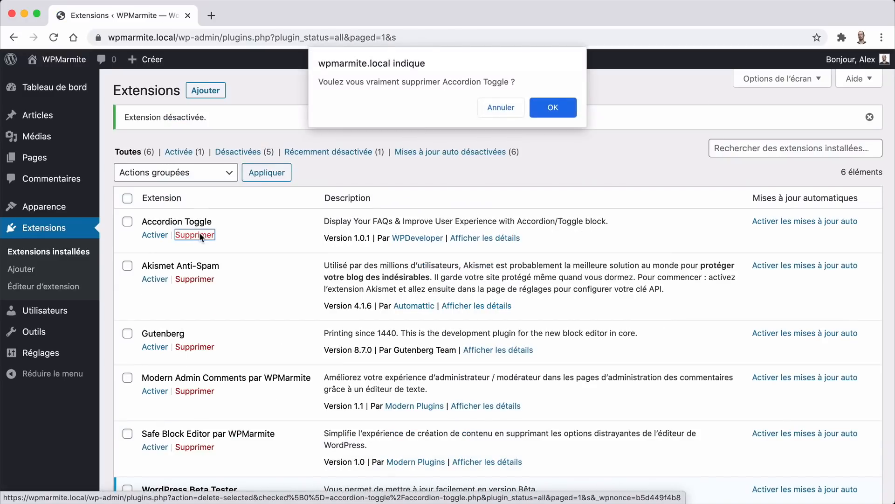
left_click(559, 111)
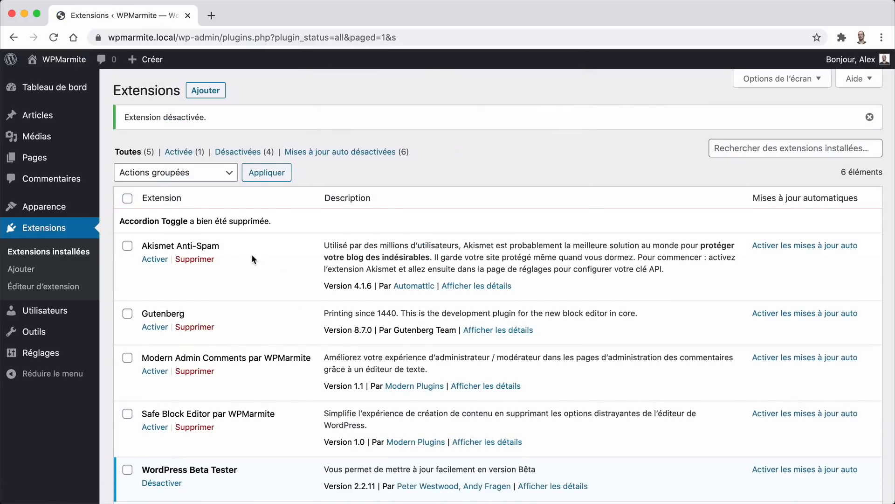
- Reopen the page "WordPress 5.5 est là" for editing and remove the unsupported accordion block below the text columns
mouse_move(41, 163)
left_click(113, 163)
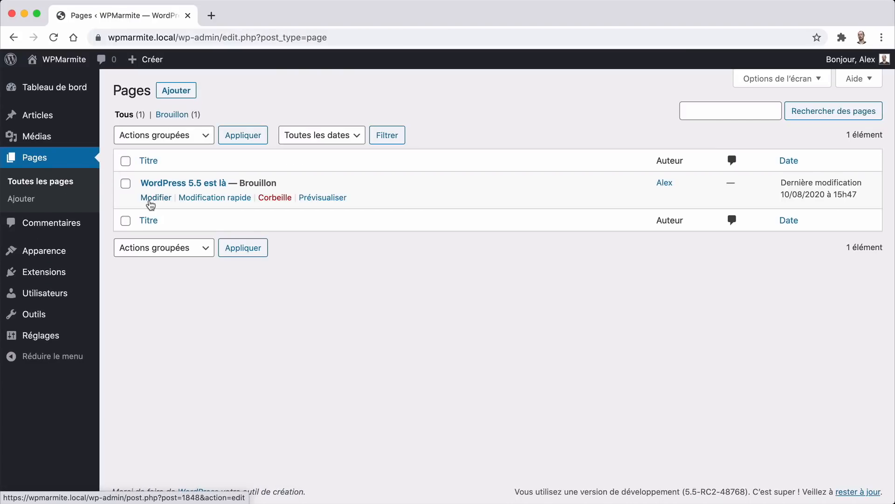
left_click(150, 201)
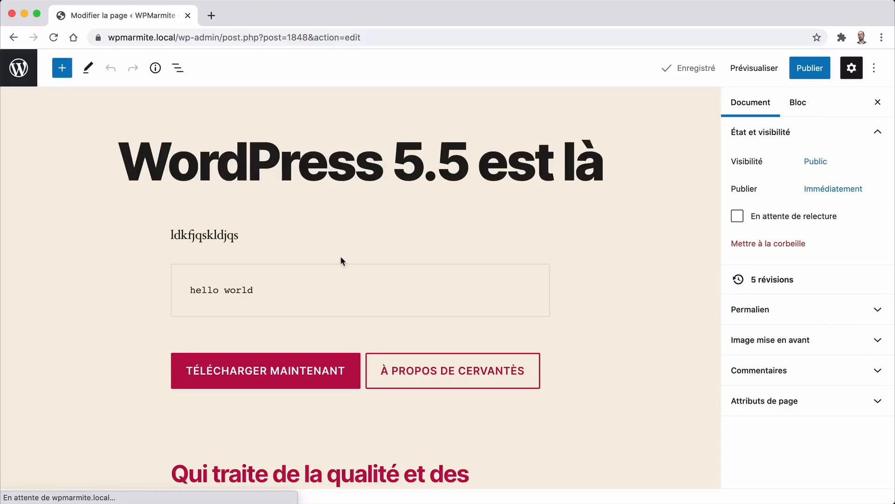
scroll(340, 256, "down", 13)
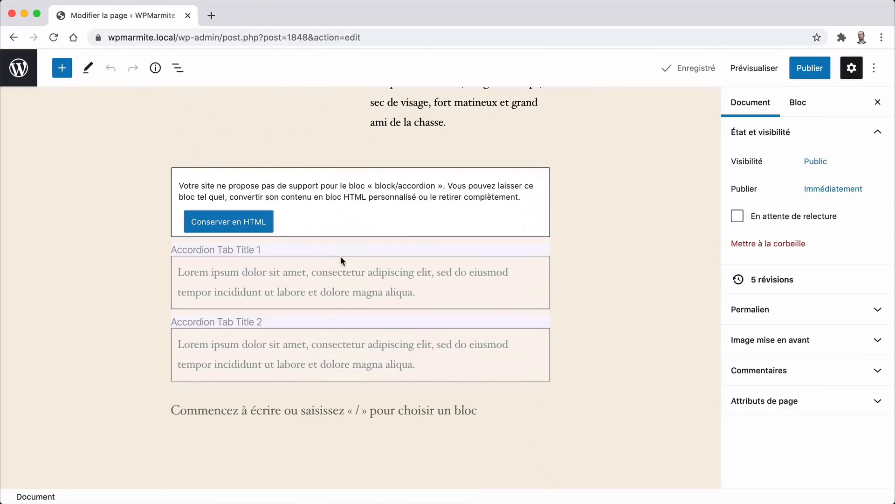
left_click(311, 201)
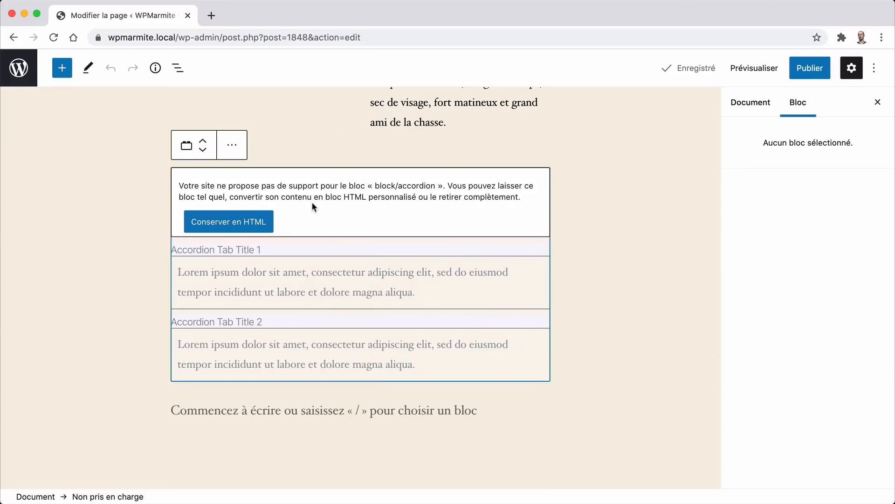
left_click(232, 145)
left_click(246, 372)
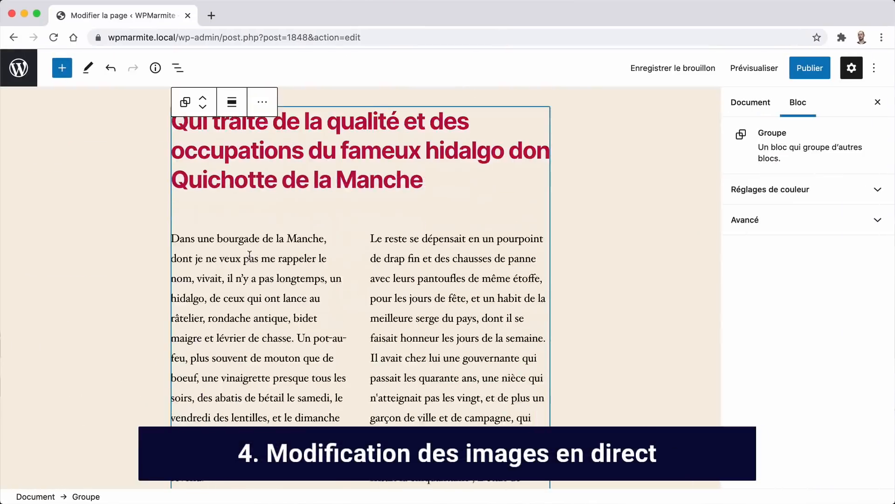
- Add an Image block below the text columns and fill it with rosa-placeholder-8.jpg from the media library
scroll(250, 255, "down", 10)
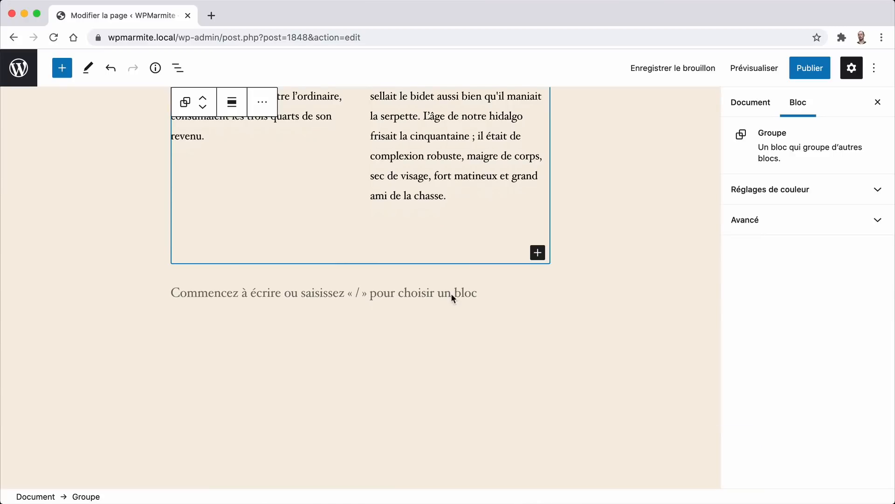
left_click(452, 293)
left_click(537, 266)
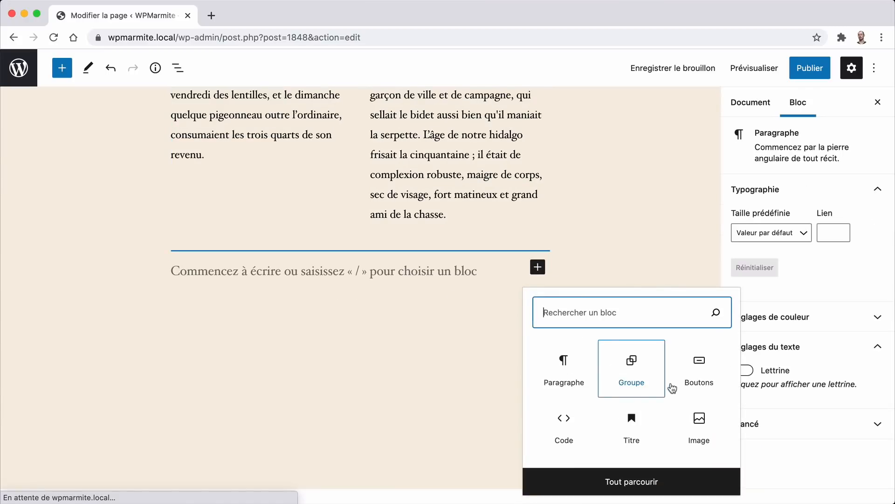
left_click(699, 422)
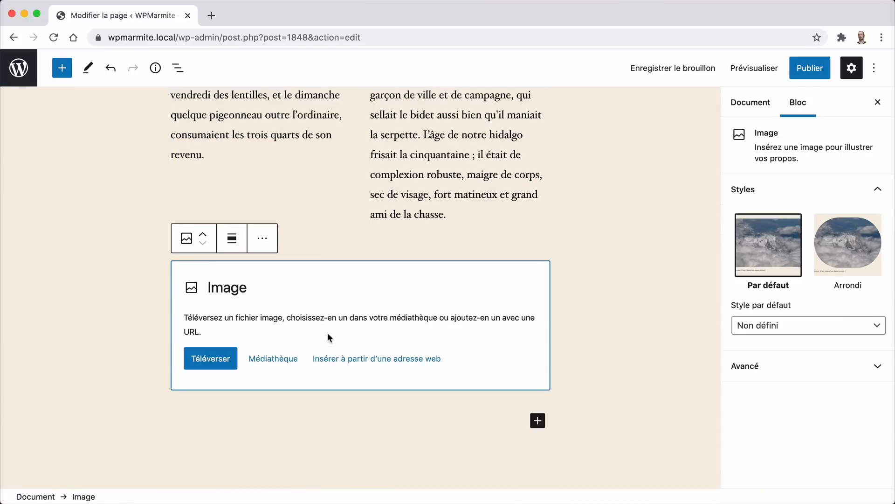
left_click(295, 360)
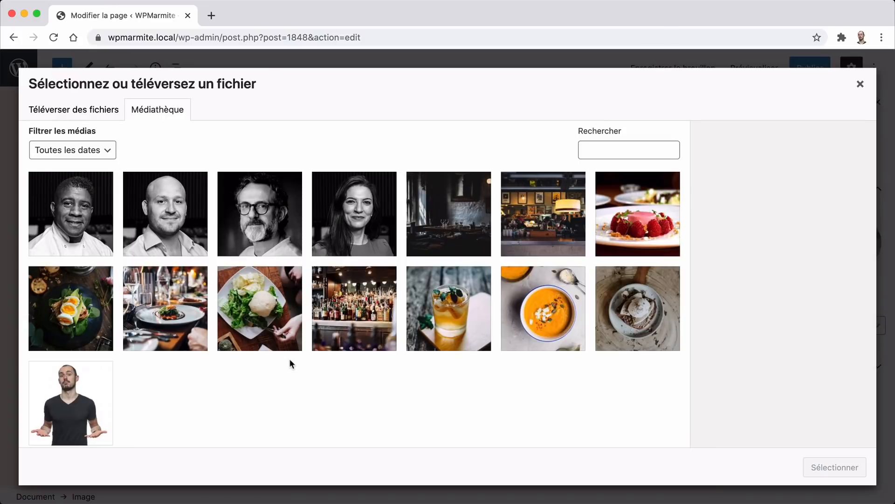
left_click(86, 390)
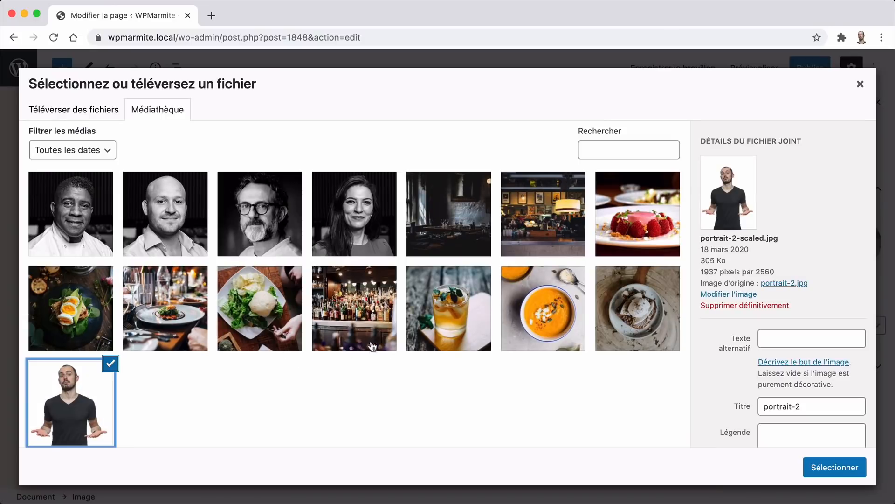
left_click(77, 311)
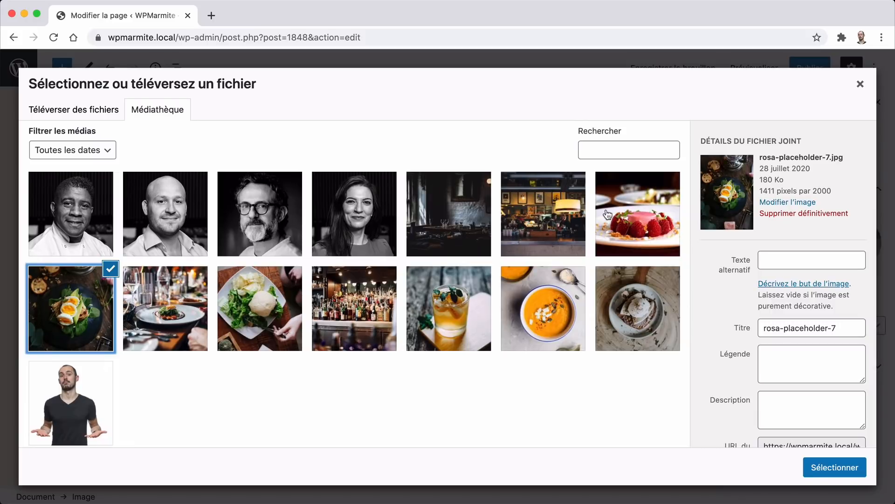
left_click(656, 218)
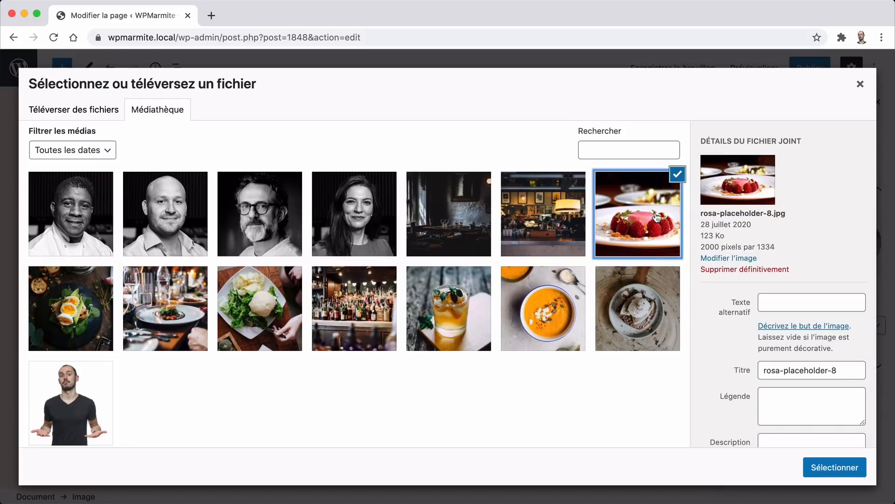
left_click(834, 468)
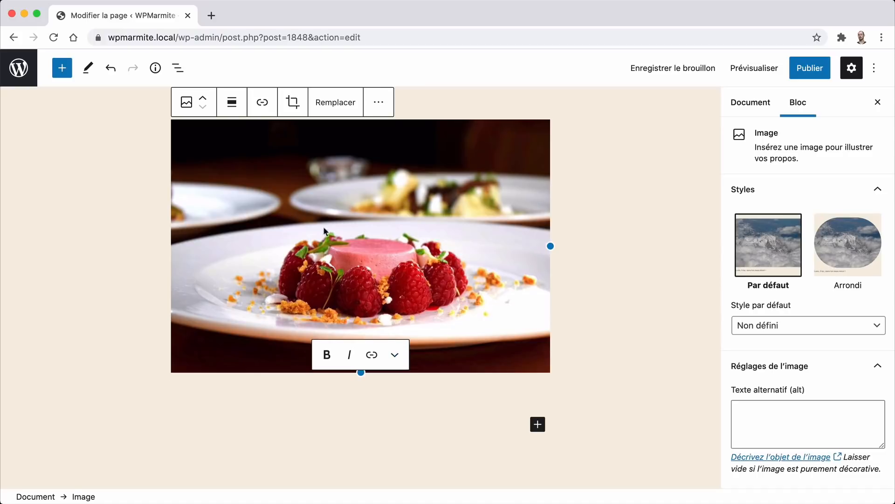
- Start cropping the dessert image and rotate it through a full turn in 90-degree increments
left_click(293, 102)
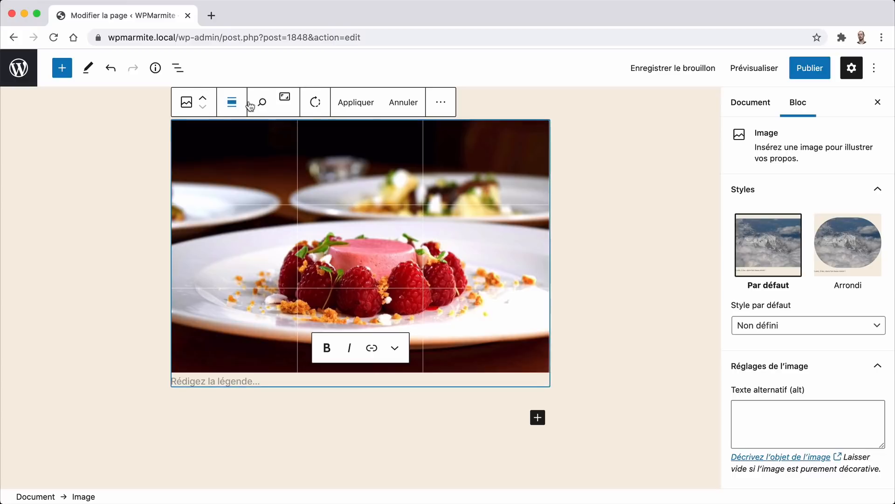
left_click(314, 106)
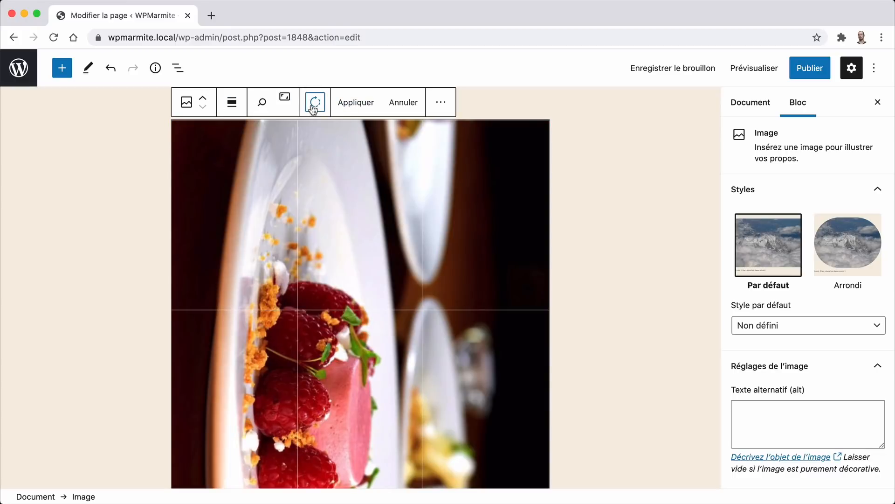
left_click(314, 107)
left_click(313, 106)
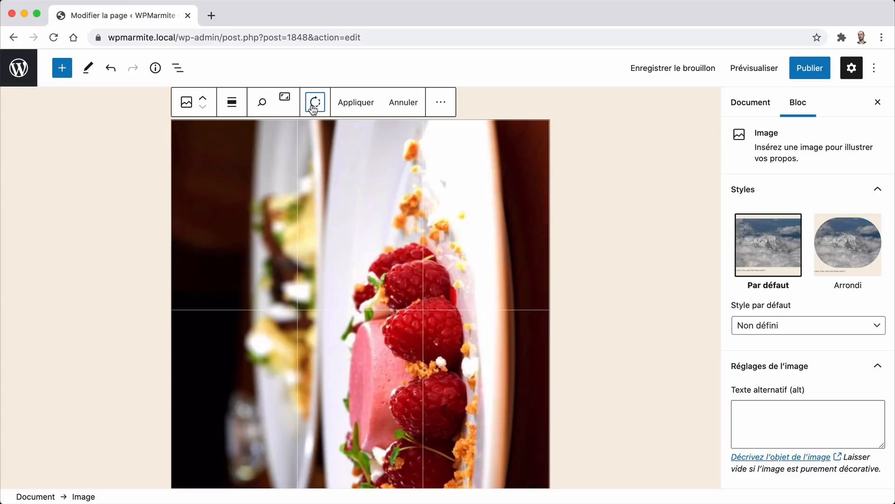
left_click(314, 107)
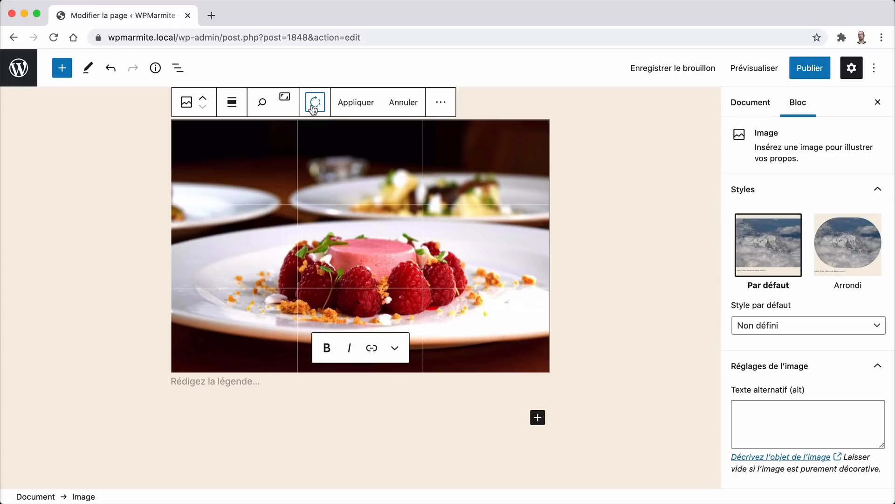
- Try the landscape 4:3 and portrait 10:16 crop ratios on the dessert image
left_click(285, 100)
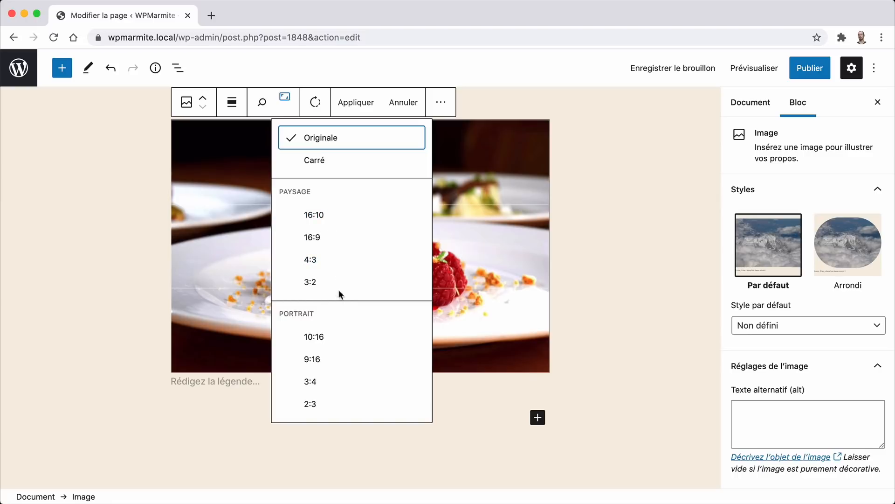
left_click(336, 264)
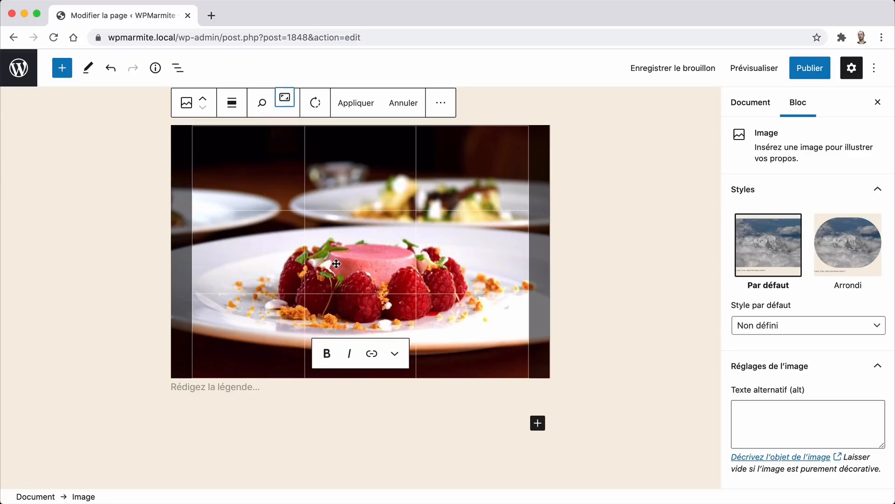
left_click(286, 99)
left_click(314, 345)
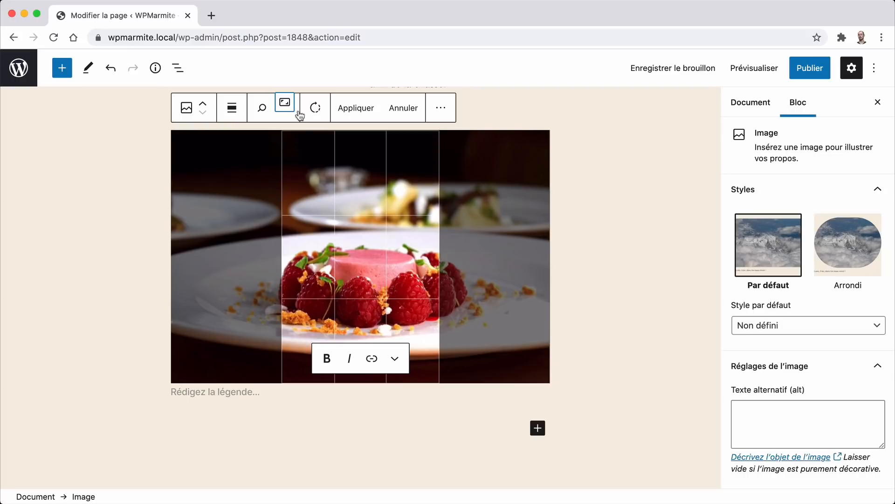
- Zoom in slightly on the dessert image, use the square (Carré) crop ratio and apply the crop
left_click(265, 110)
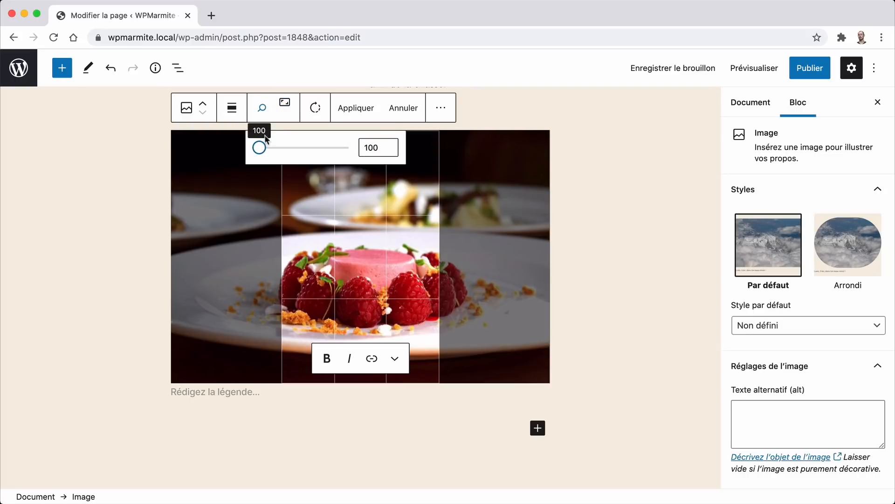
mouse_move(260, 148)
left_mouse_down()
mouse_move(299, 152)
mouse_move(264, 143)
left_mouse_up()
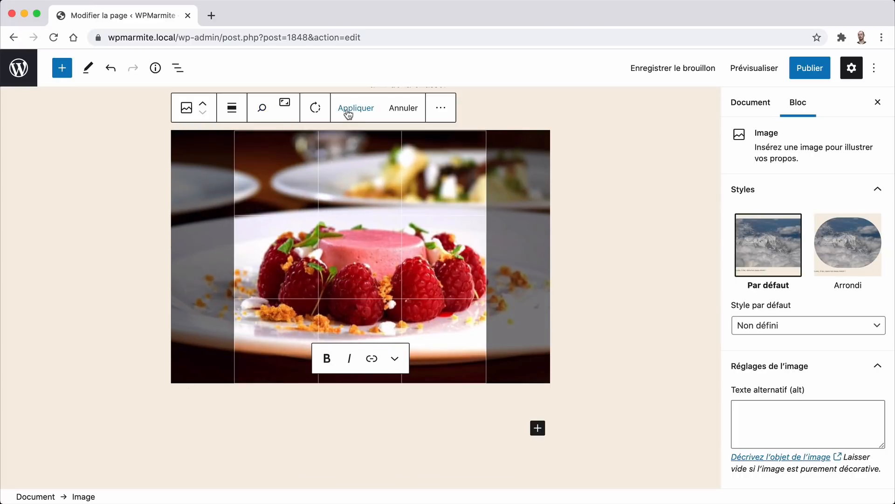
left_click(347, 111)
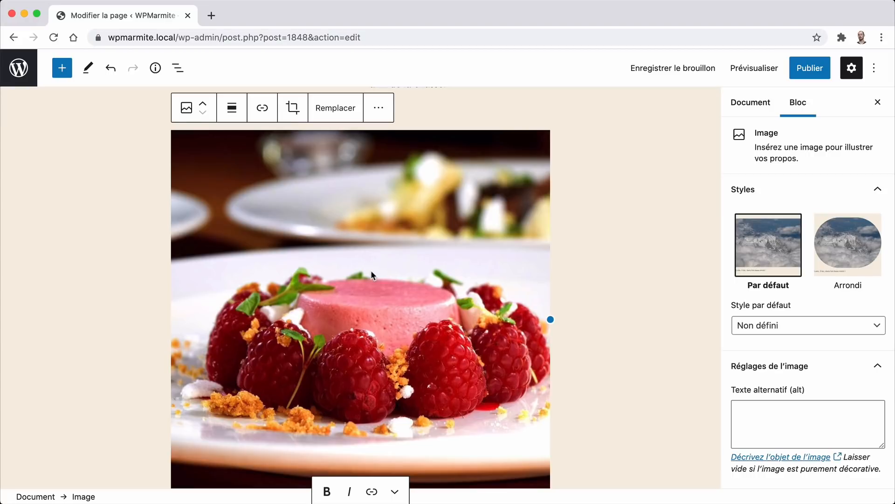
- Preview the page in the editor at the Tablette and Mobile sizes
scroll(371, 270, "down", 10)
scroll(373, 276, "up", 3)
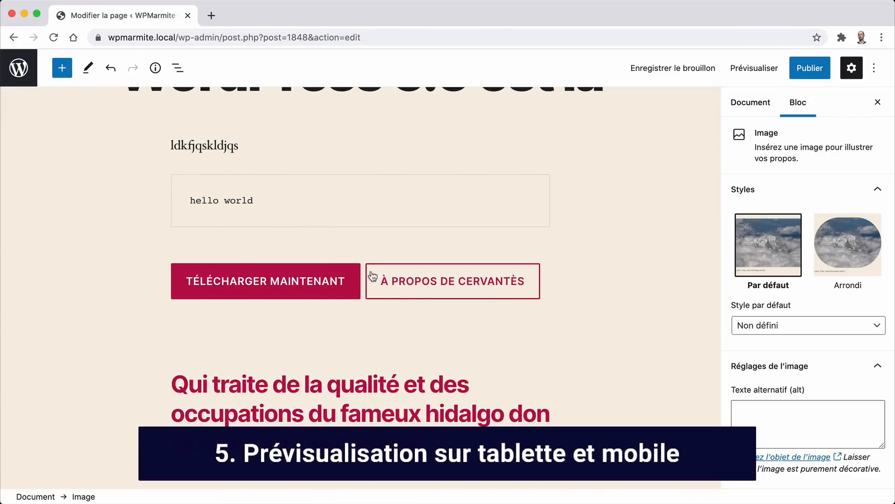
scroll(555, 284, "up", 3)
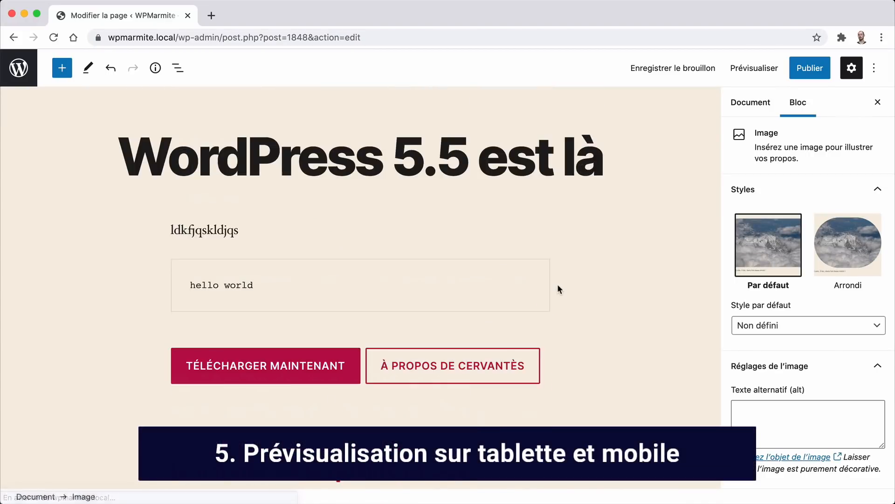
left_click(754, 70)
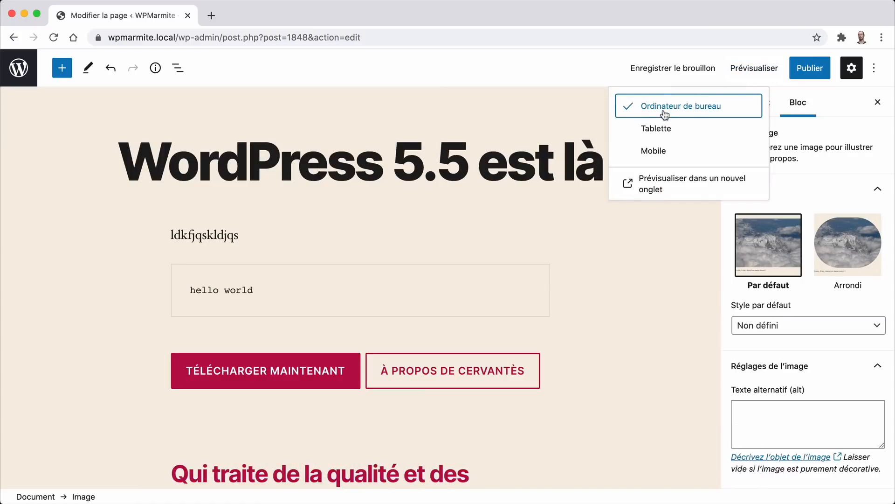
left_click(657, 136)
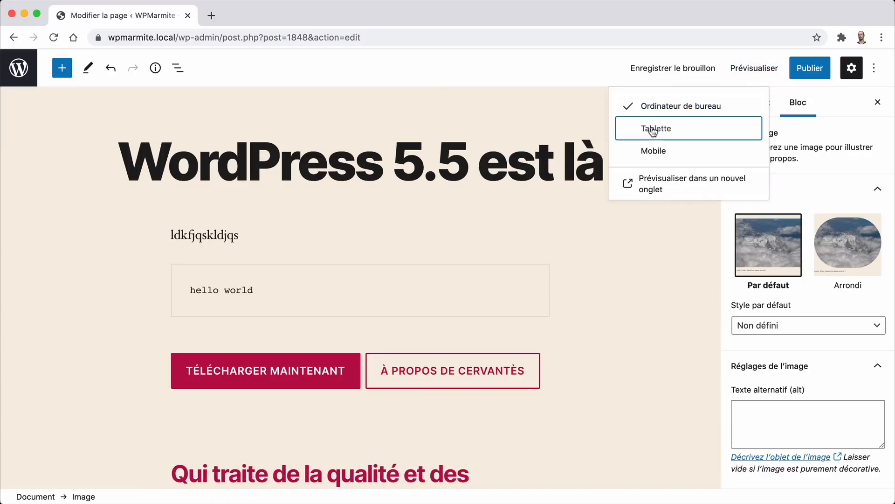
left_click(648, 151)
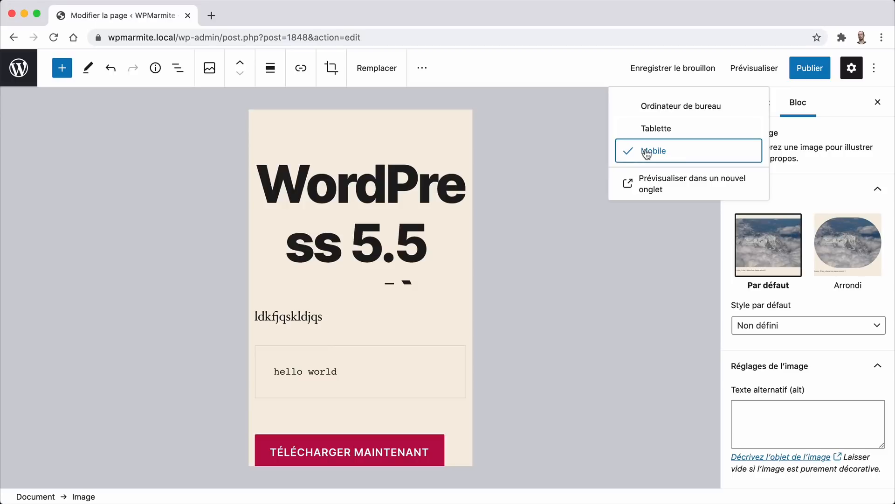
- Switch the preview back to Tablette and look through the page from the title to the dessert image
left_click(680, 128)
scroll(428, 237, "down", 4)
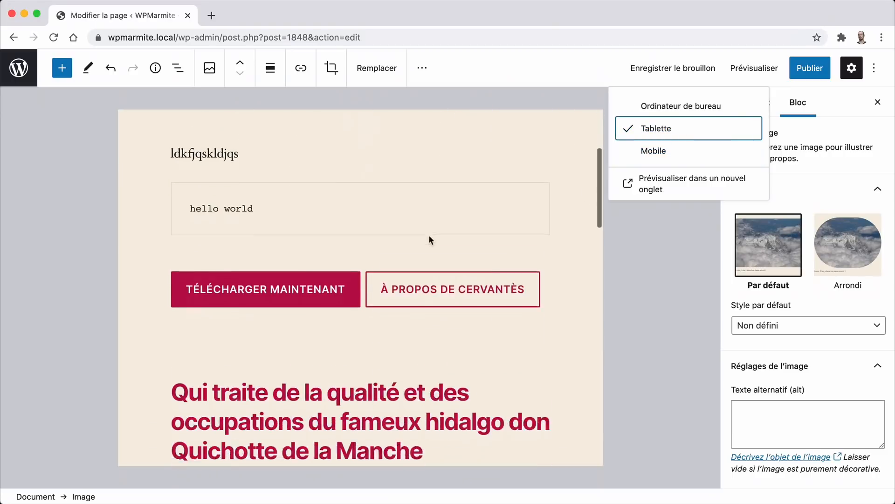
scroll(429, 236, "down", 15)
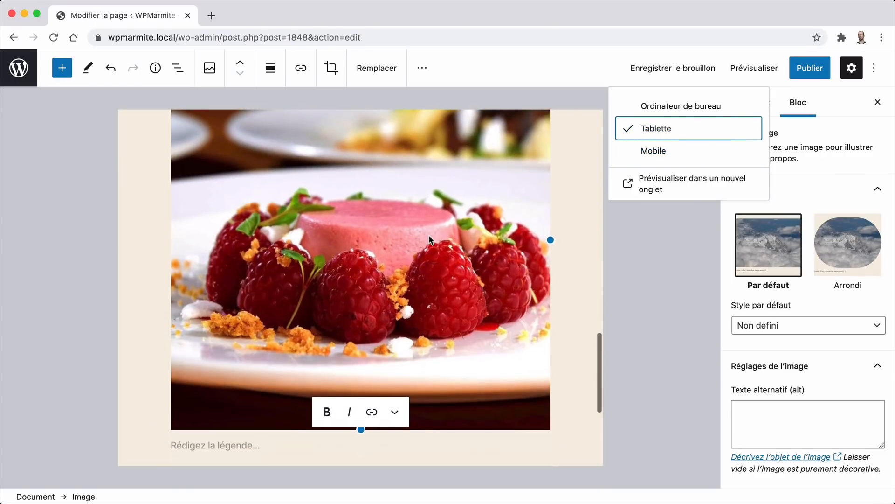
scroll(429, 239, "up", 15)
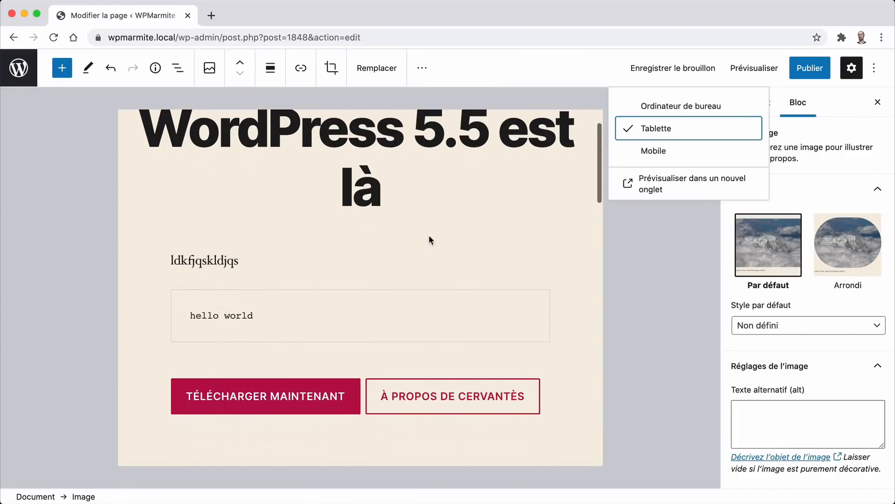
- Put the cursor in the "hello world" code block and look through the page at the Tablette preview size
scroll(429, 239, "down", 3)
left_click(266, 194)
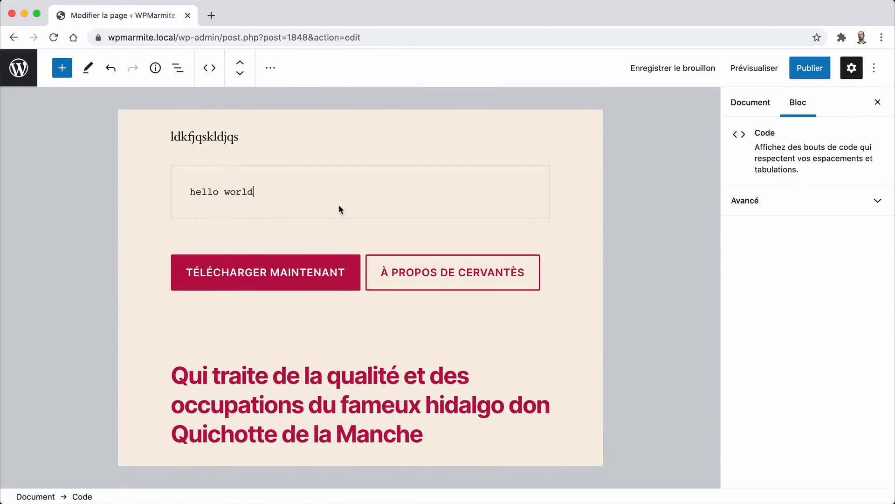
scroll(339, 204, "down", 10)
scroll(439, 245, "up", 15)
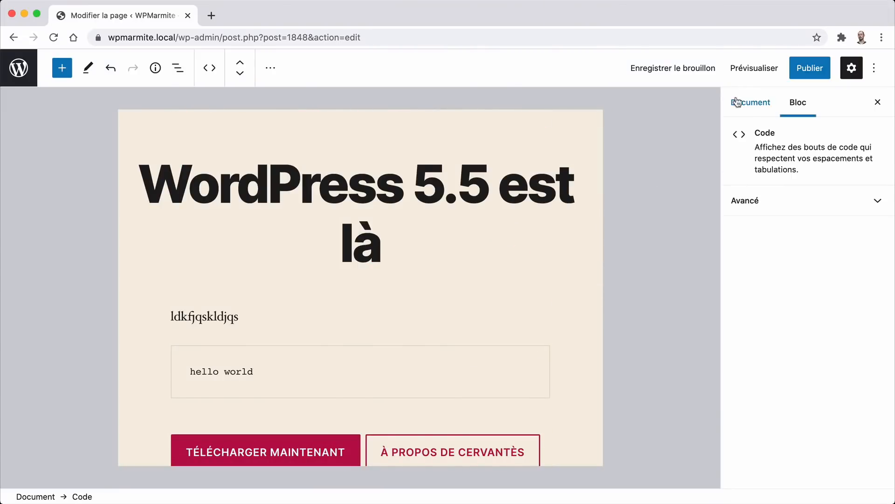
- Preview the page at the Mobile size and return the editor preview to Ordinateur de bureau
left_click(742, 78)
left_click(666, 151)
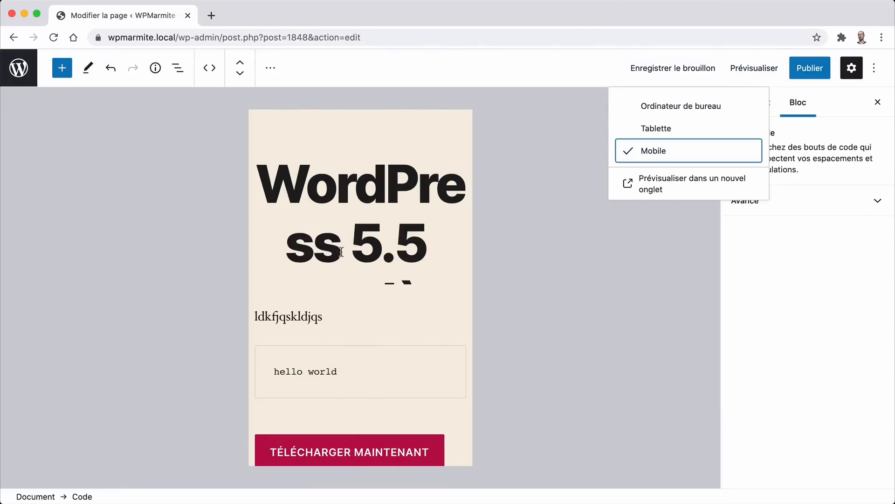
left_click(682, 116)
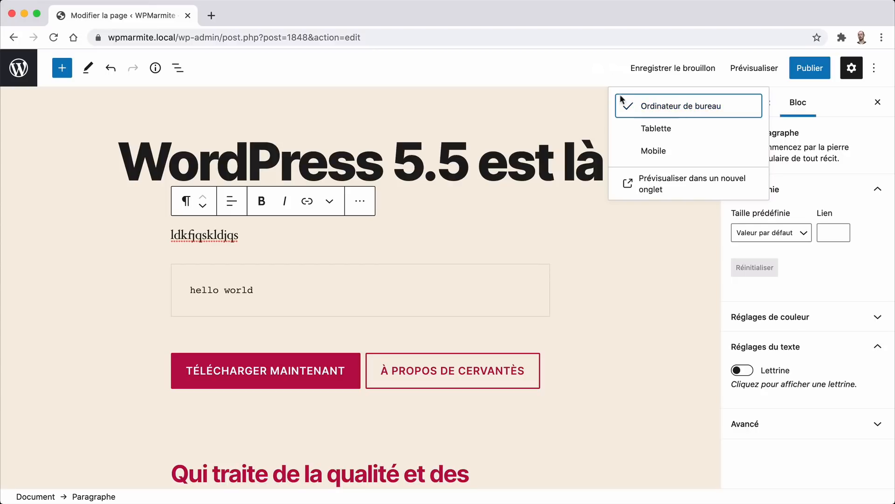
- Preview the page in a new browser tab and close that tab to return to the editor
left_click(651, 182)
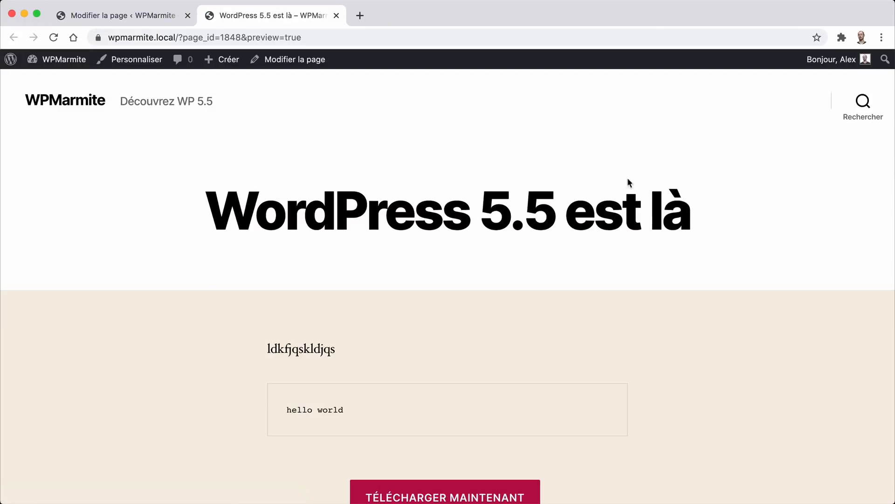
left_click(336, 16)
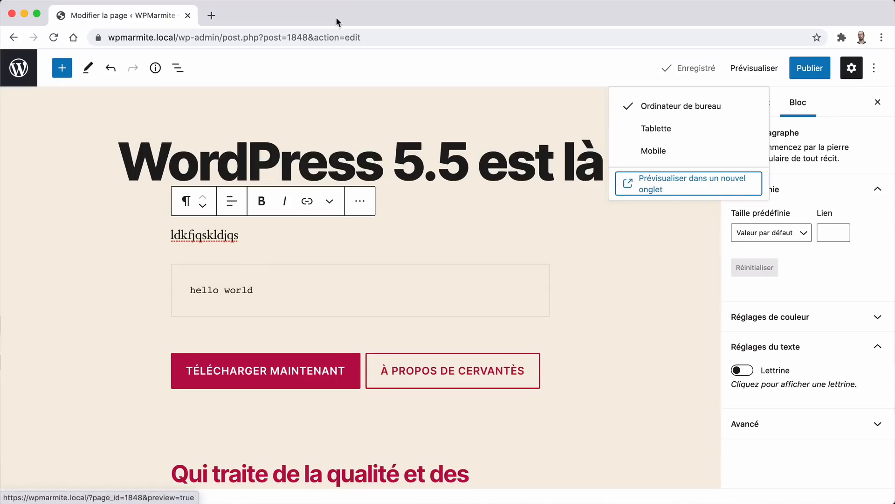